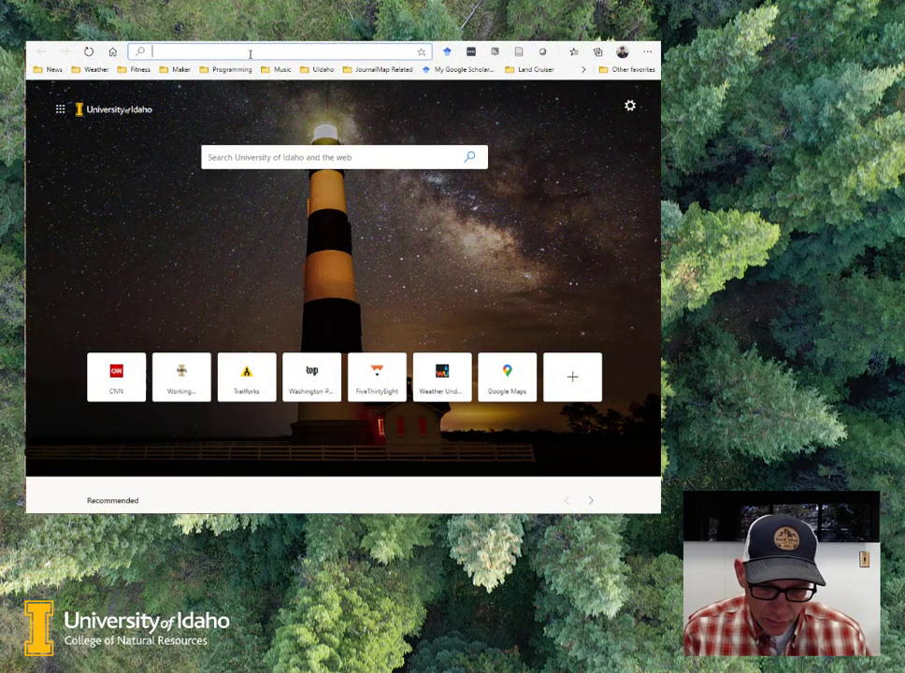
type("www.agi")
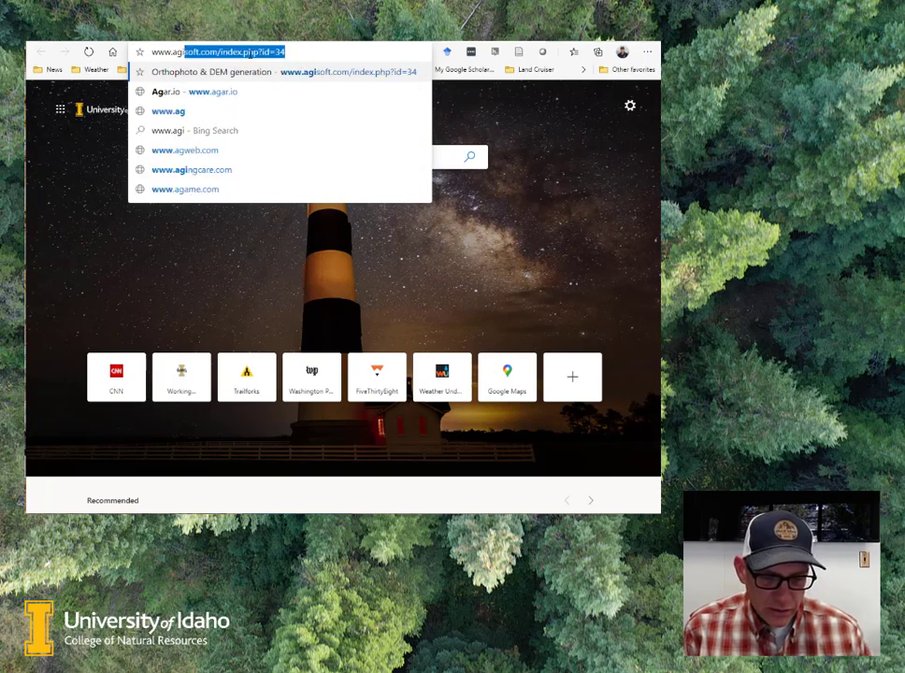
type("soft.com")
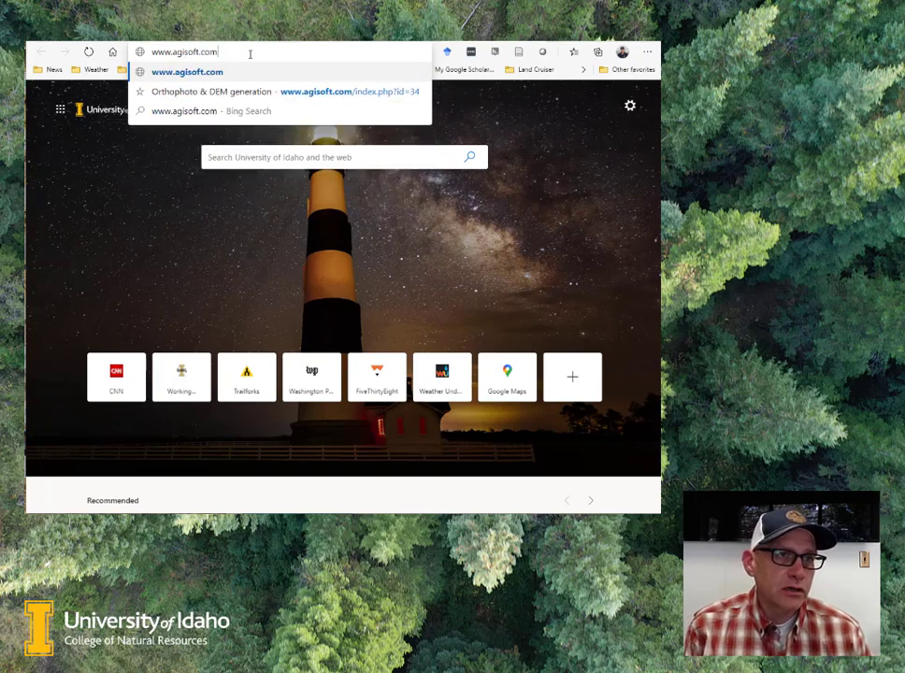
key("Return")
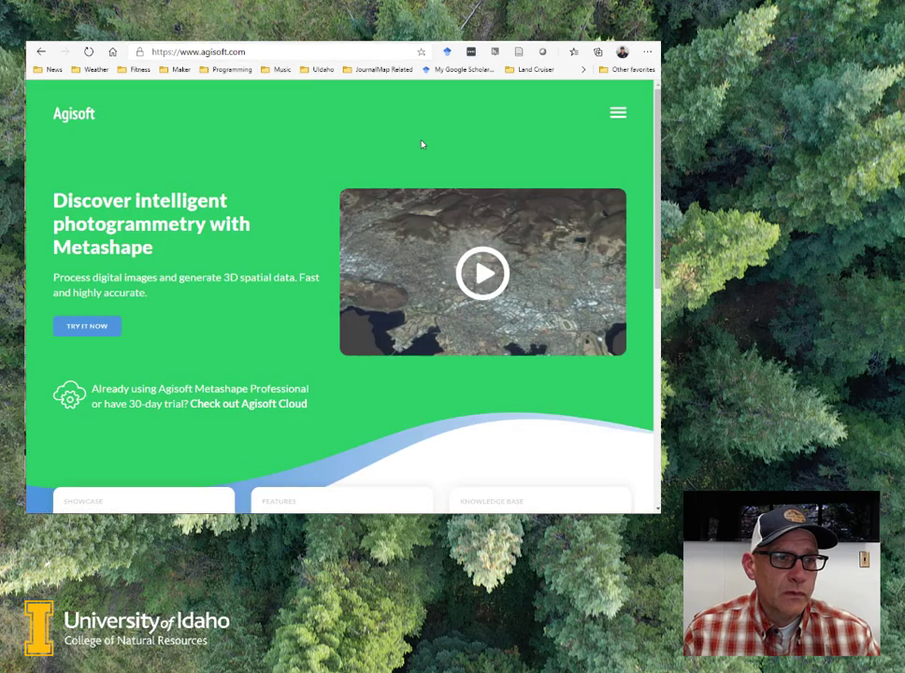
left_click(615, 115)
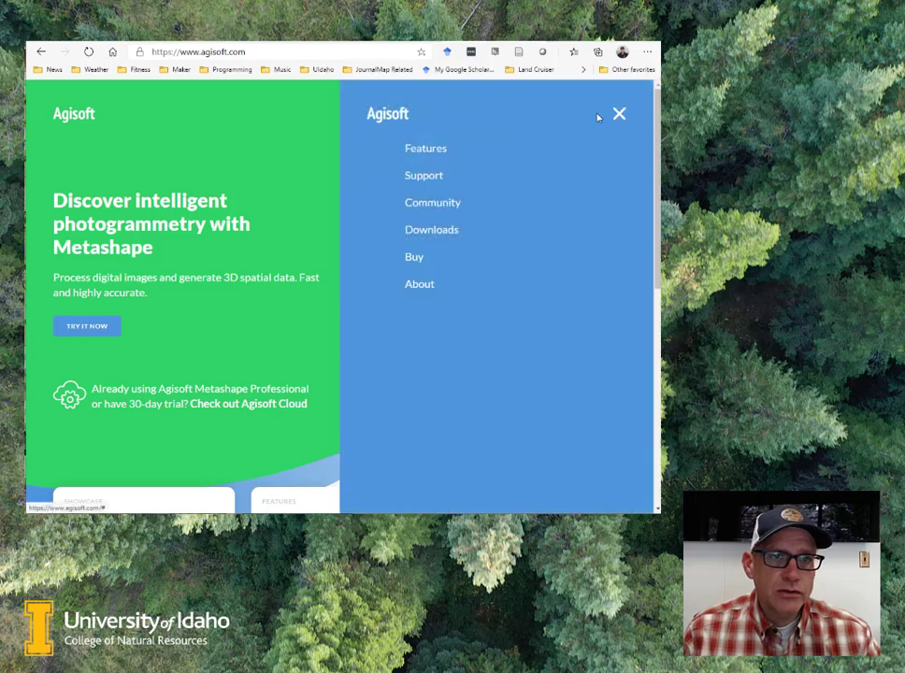
left_click(430, 231)
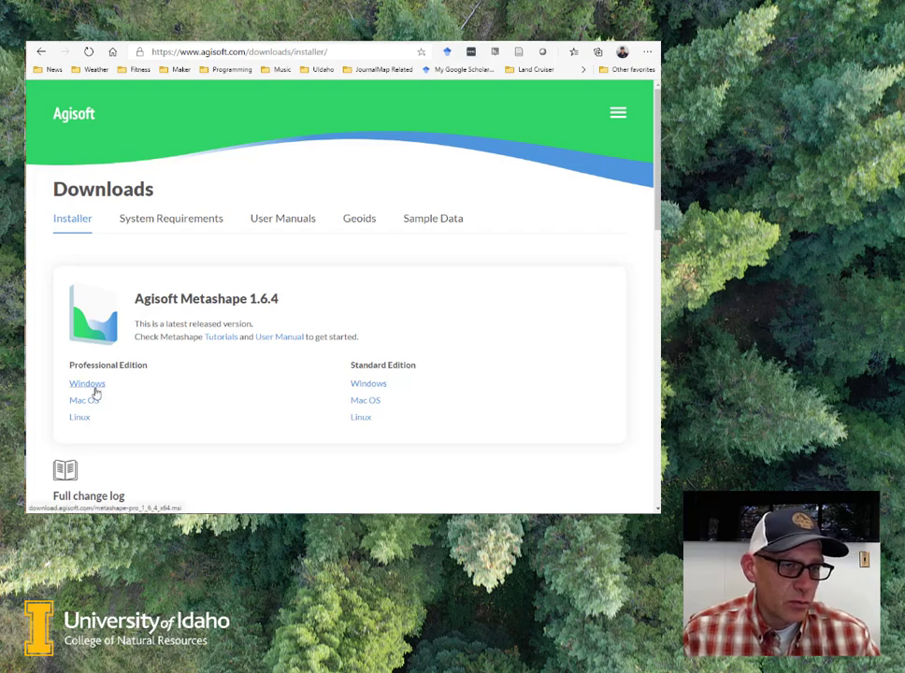
Save the Metashape Professional 1.6.4 Windows installer into the Downloads folder
left_click(93, 389)
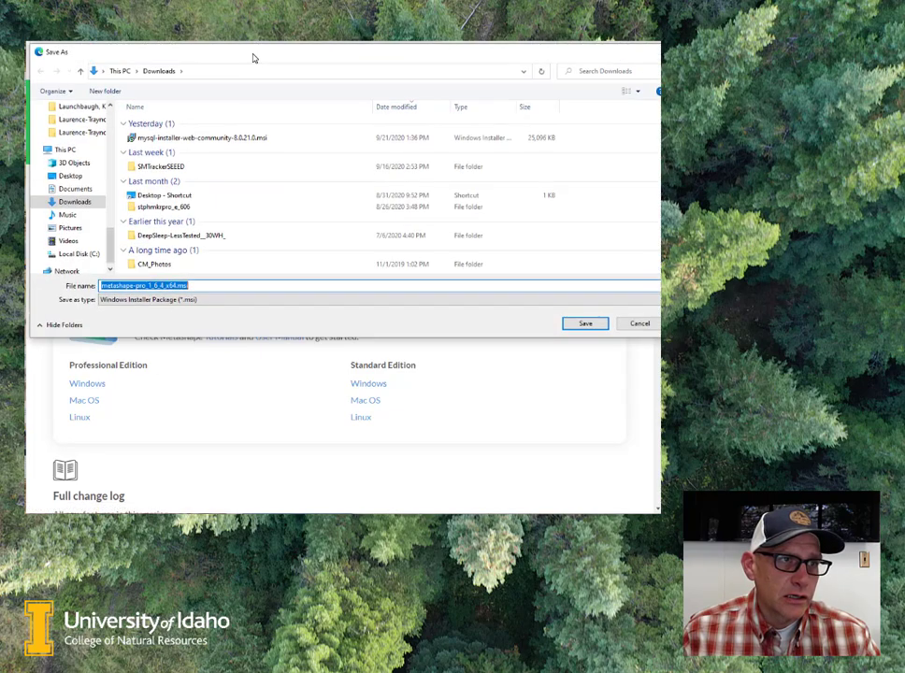
left_click(572, 323)
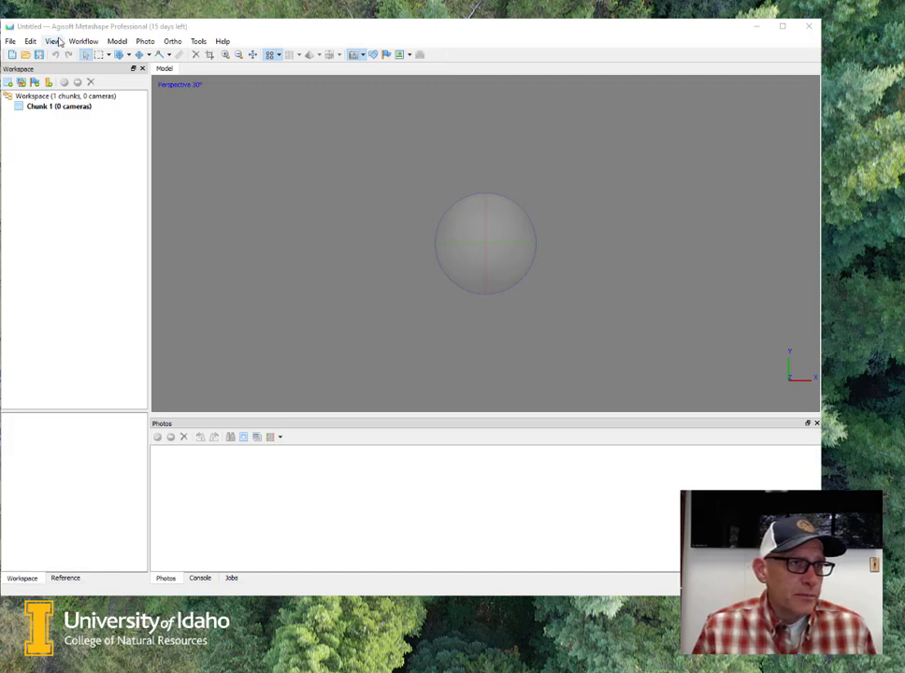
Add the folder Teaching > REM_404_Drone > lab_materials > Lab3 > Lab3_Images to Chunk 1 as single cameras
left_click(78, 43)
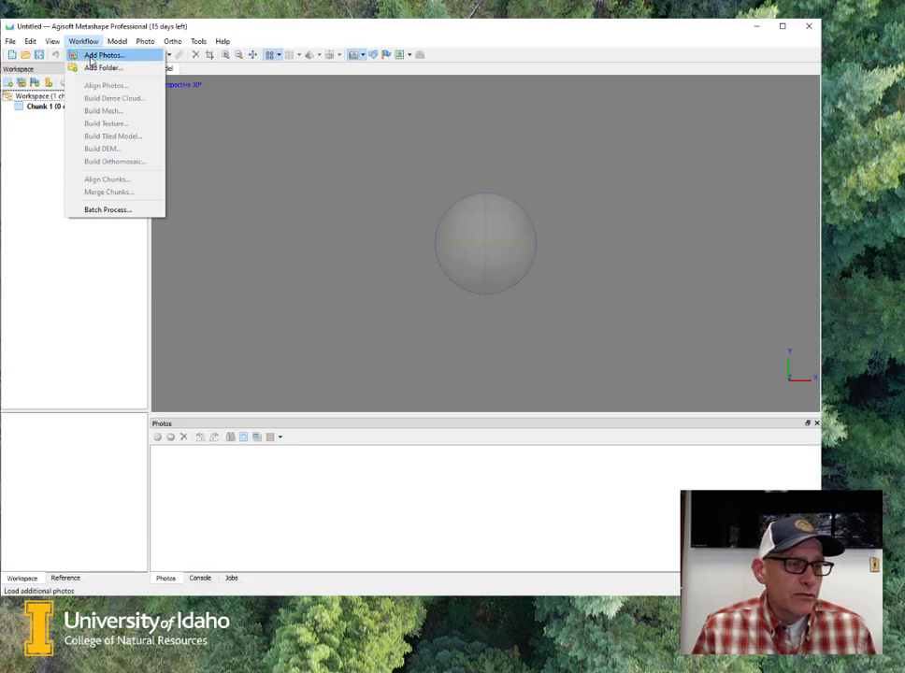
left_click(91, 69)
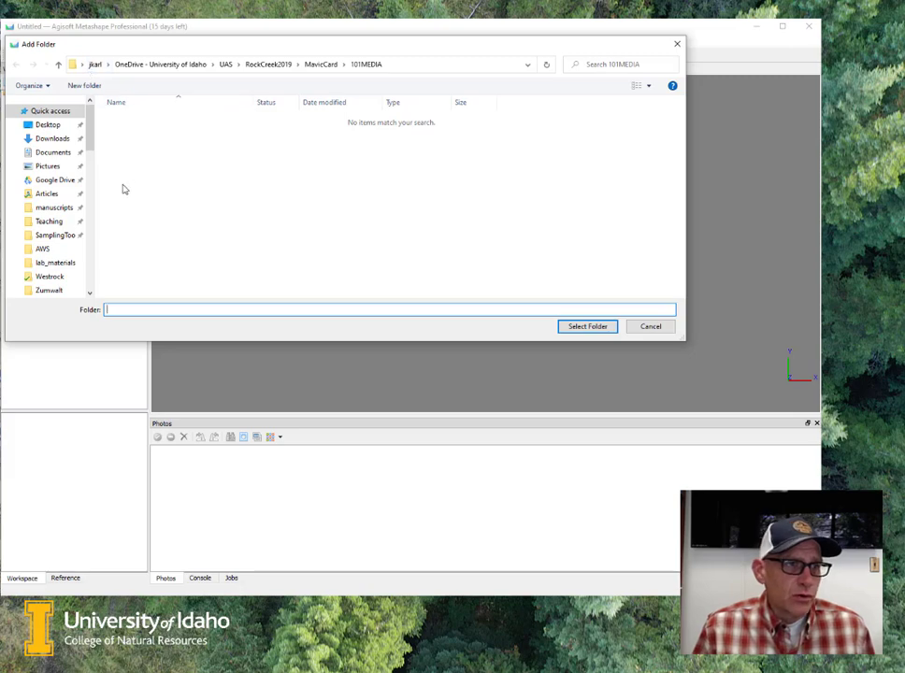
left_click_drag(90, 140, 96, 214)
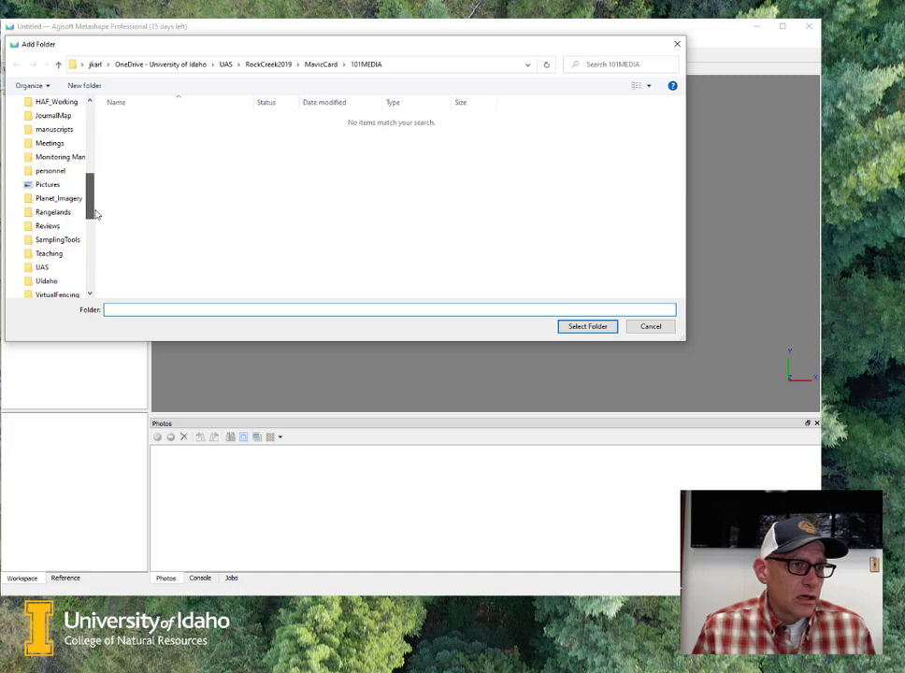
left_click(49, 254)
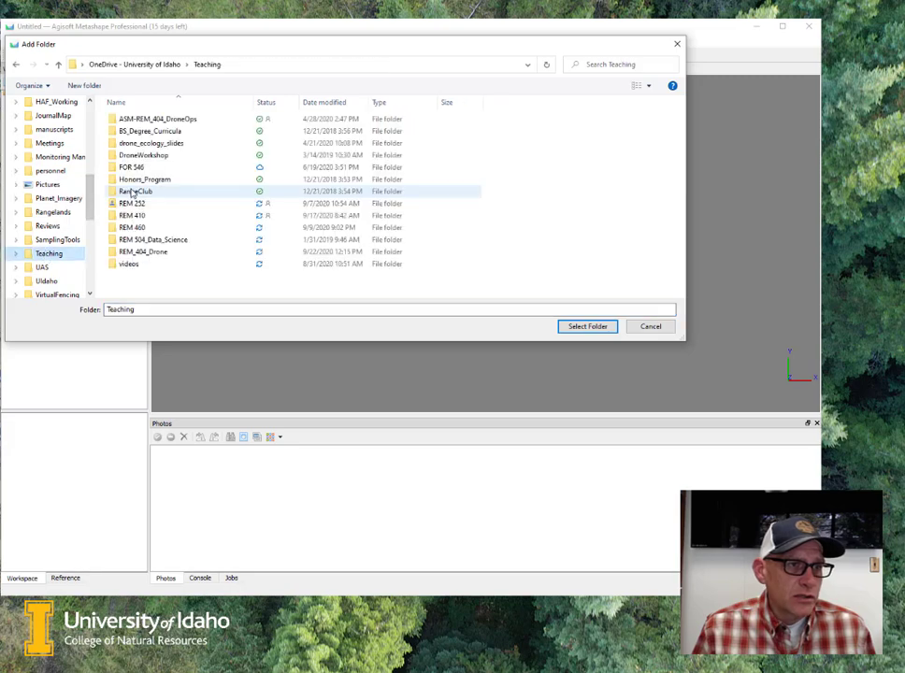
double_click(124, 252)
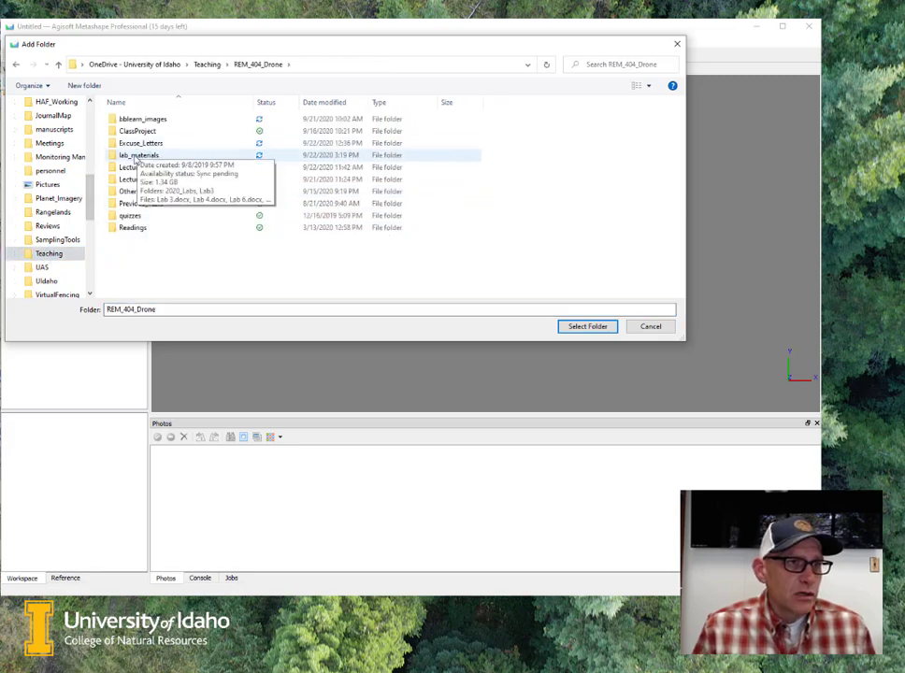
double_click(137, 155)
double_click(131, 133)
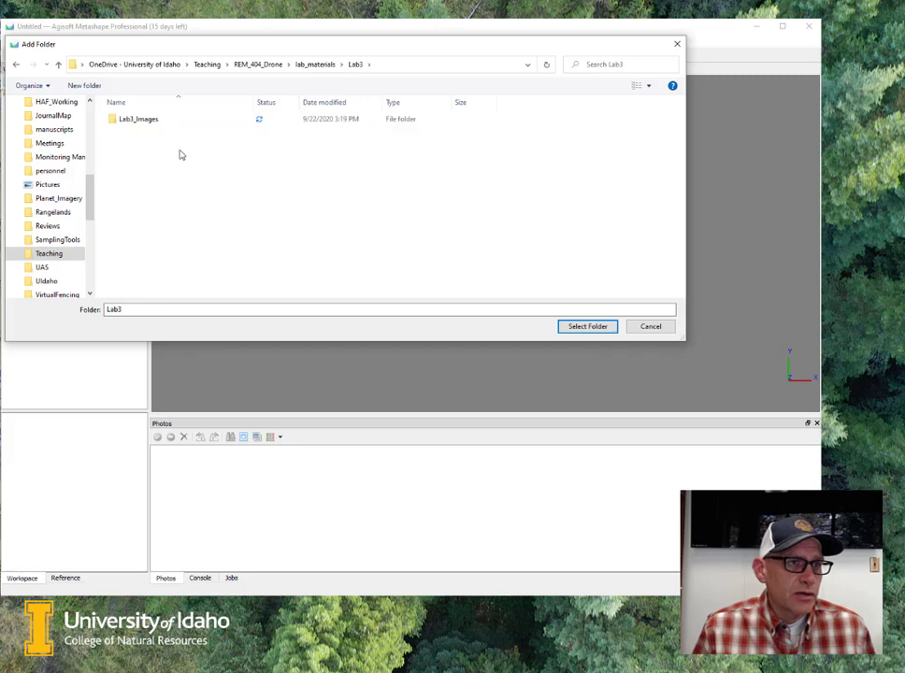
left_click(136, 123)
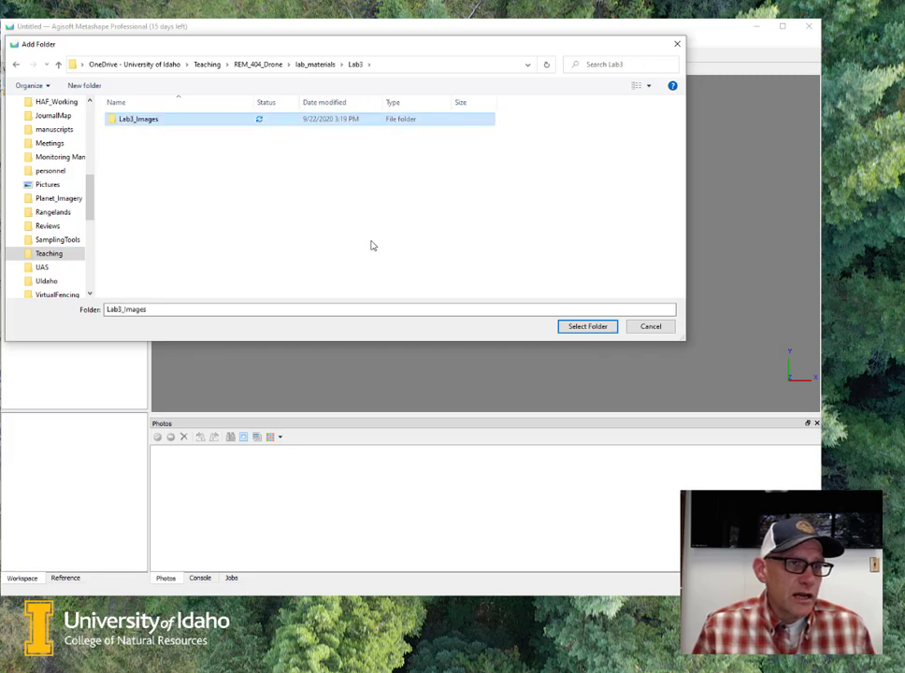
left_click(594, 329)
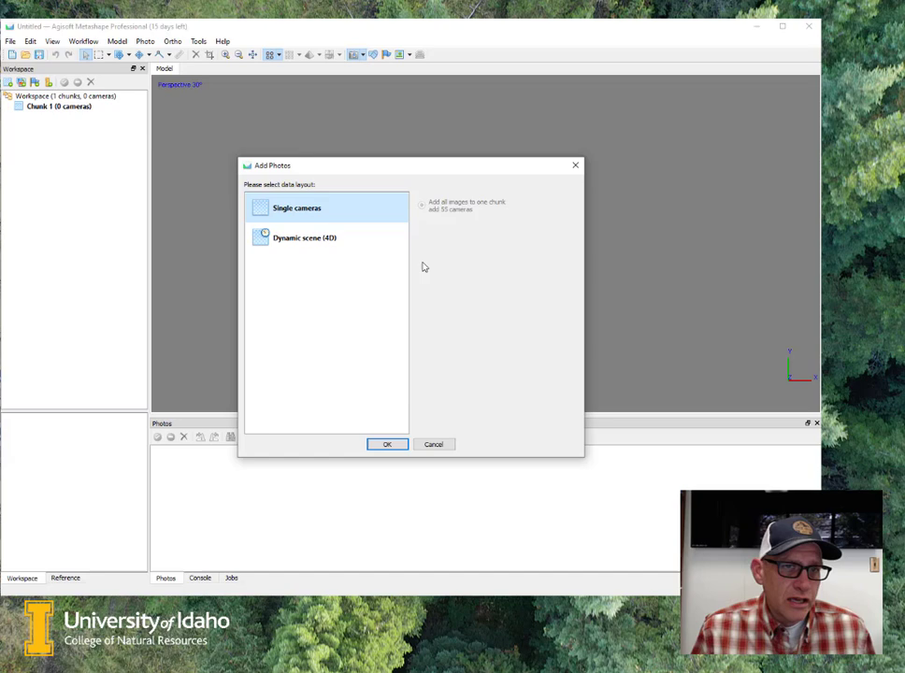
left_click(387, 446)
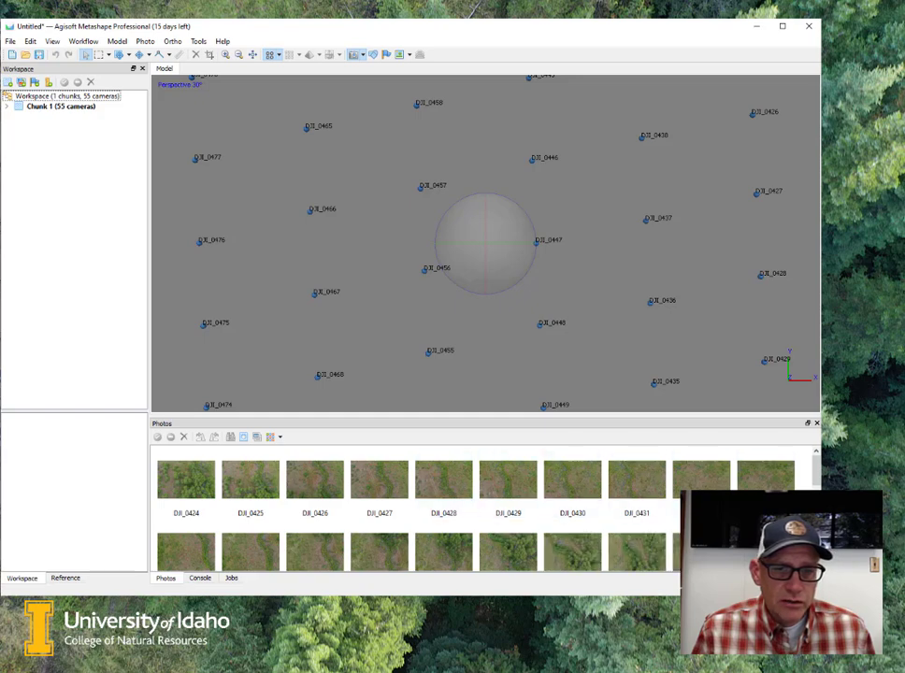
scroll(299, 506, "down", 1)
scroll(299, 505, "up", 1)
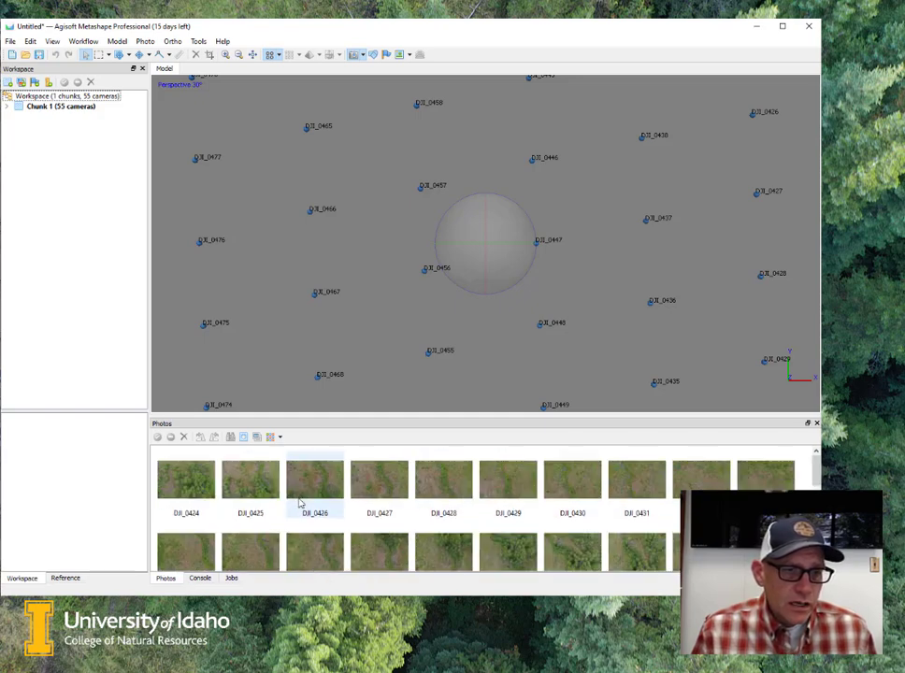
double_click(185, 485)
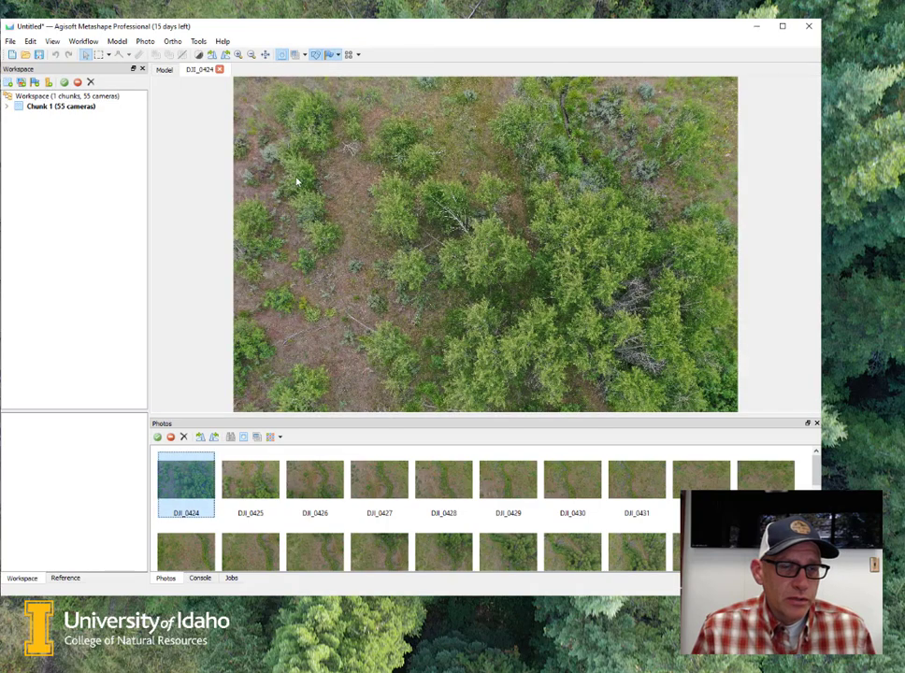
scroll(526, 293, "up", 3)
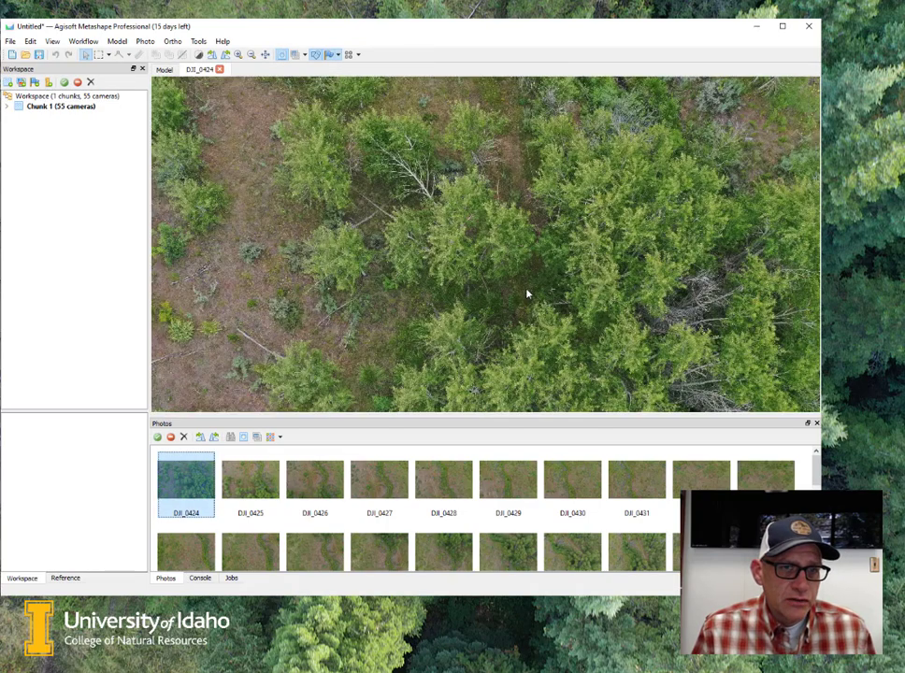
scroll(526, 293, "down", 5)
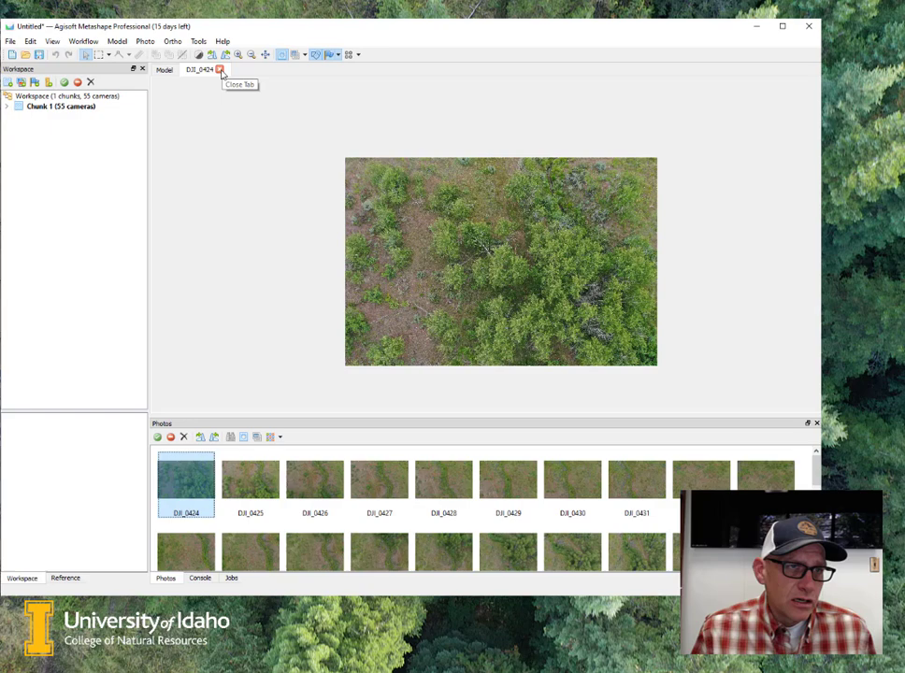
left_click(220, 70)
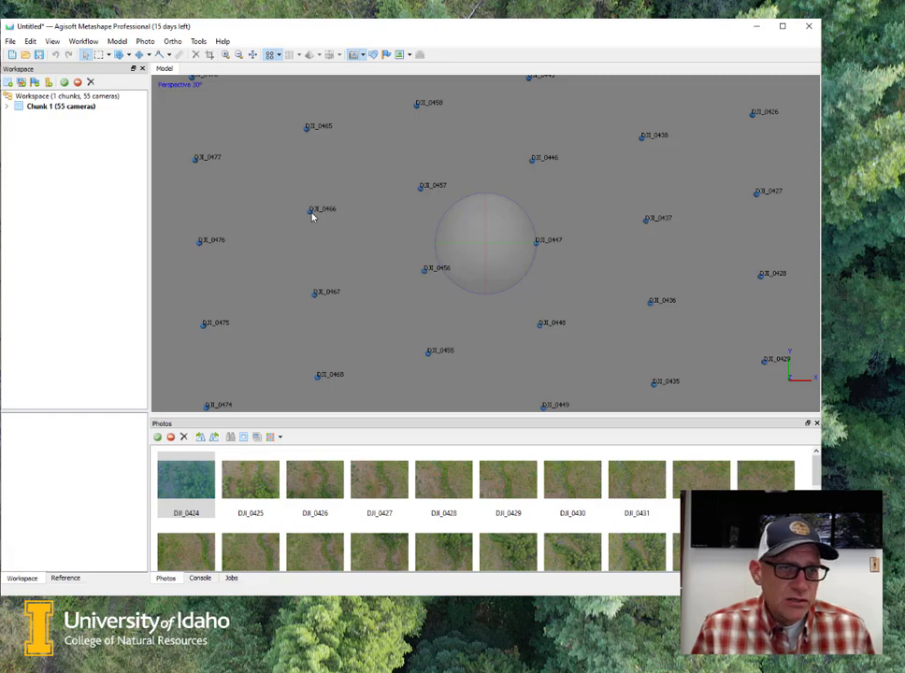
scroll(312, 216, "down", 5)
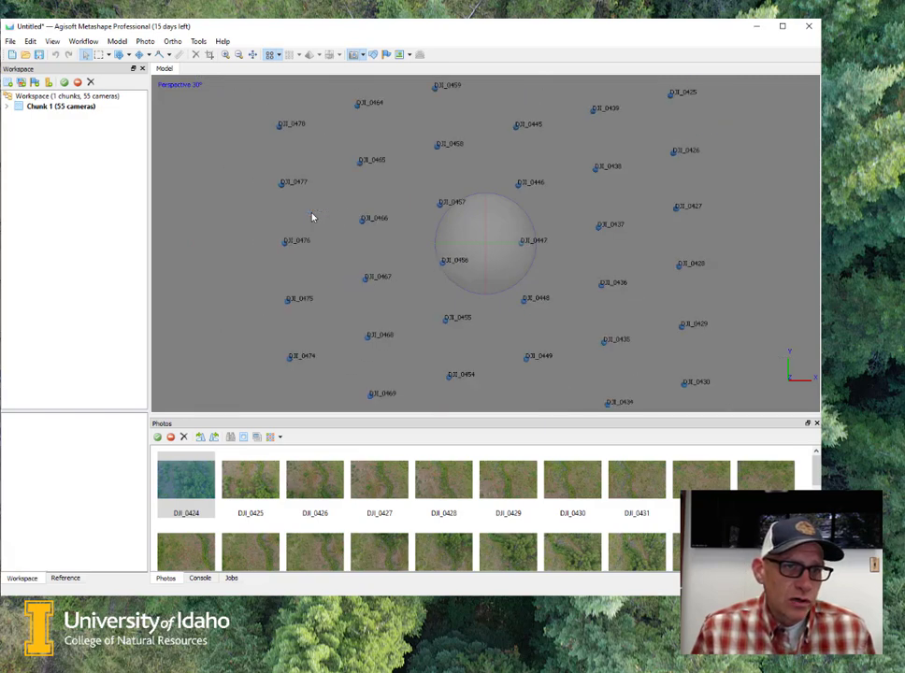
scroll(312, 216, "down", 2)
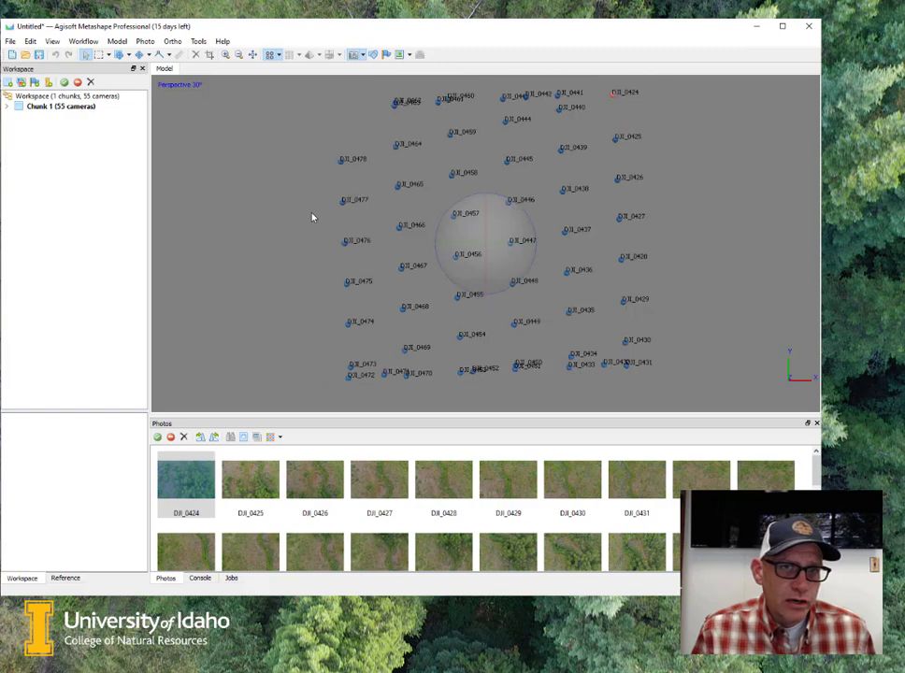
scroll(312, 217, "down", 1)
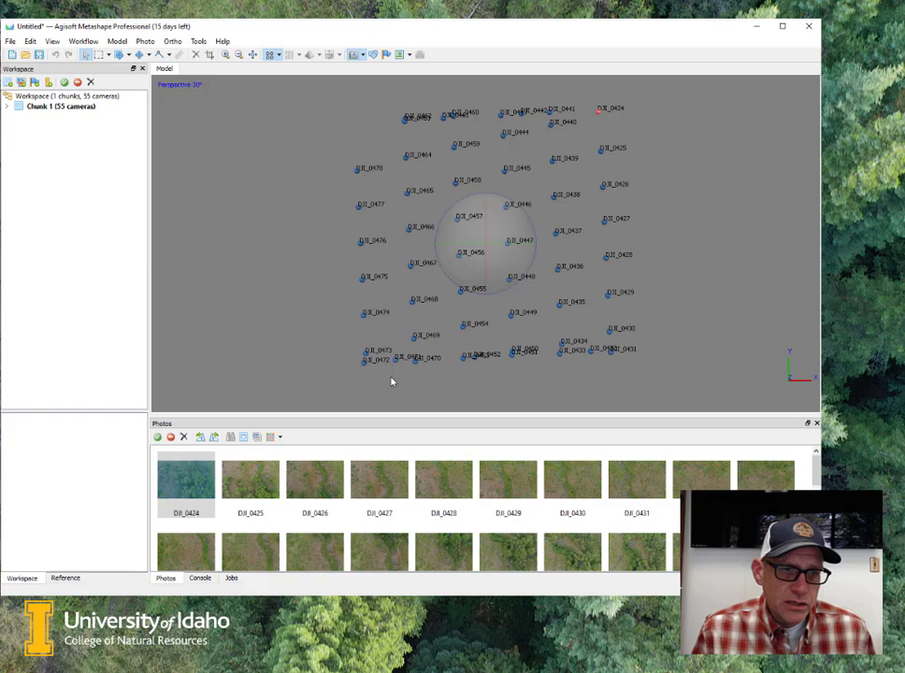
left_click(310, 486)
left_click(506, 484)
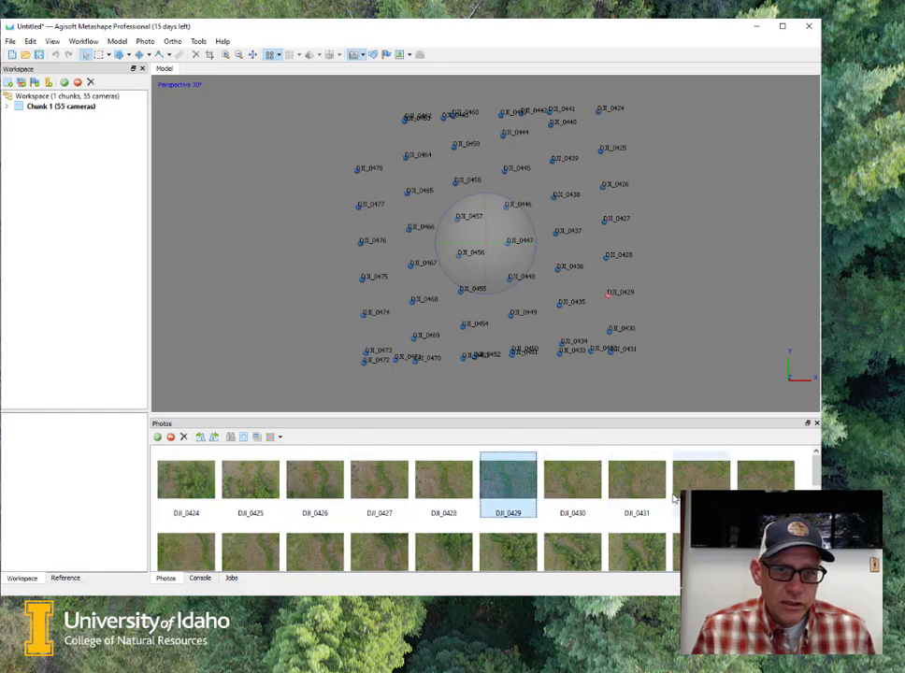
left_click(640, 484)
left_click(757, 486)
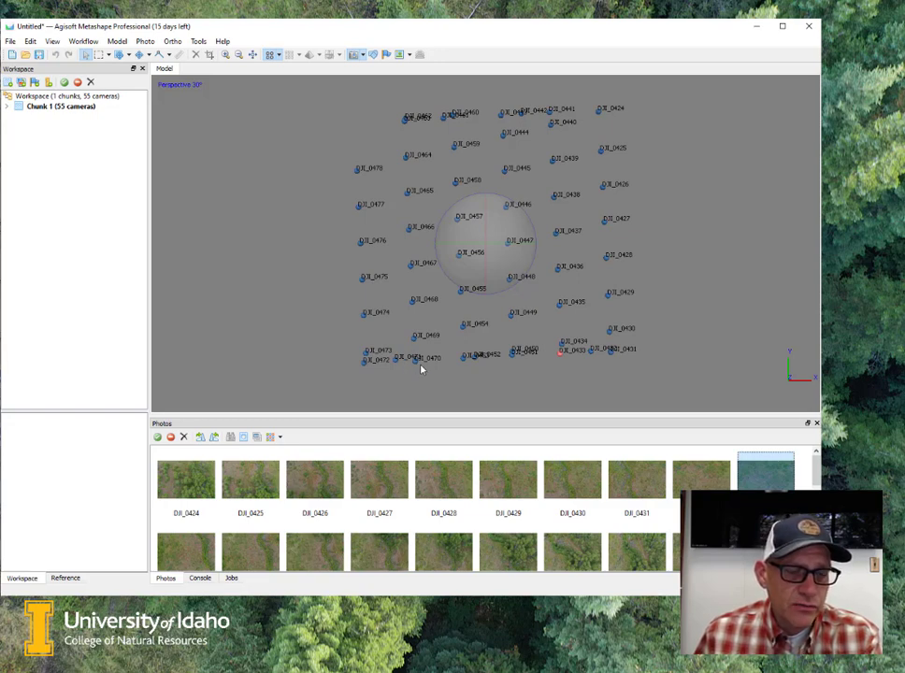
Run Align Photos on the 55 drone photos with Accuracy left at Medium
left_click(82, 42)
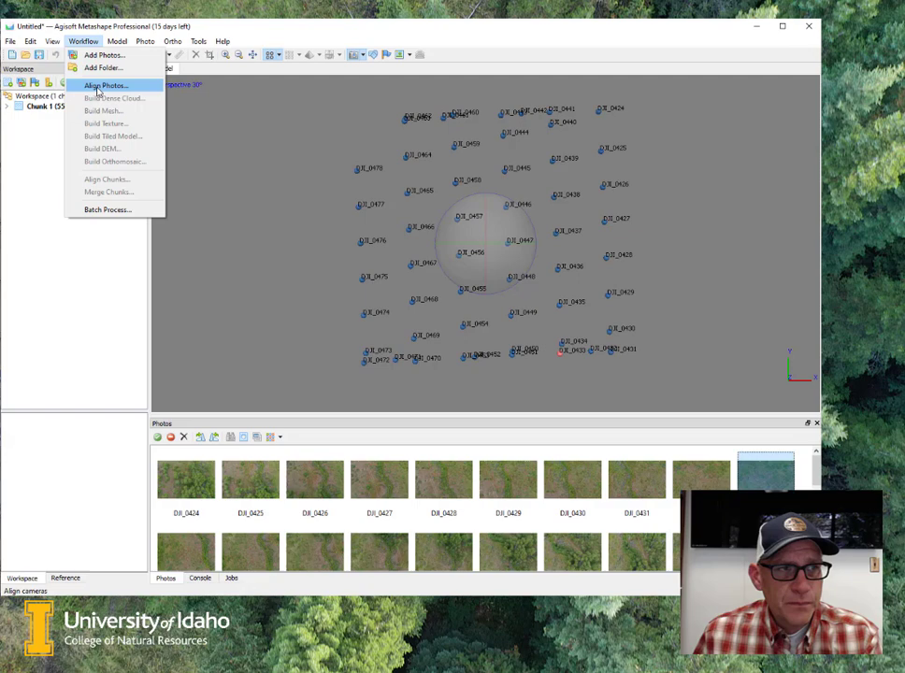
left_click(99, 86)
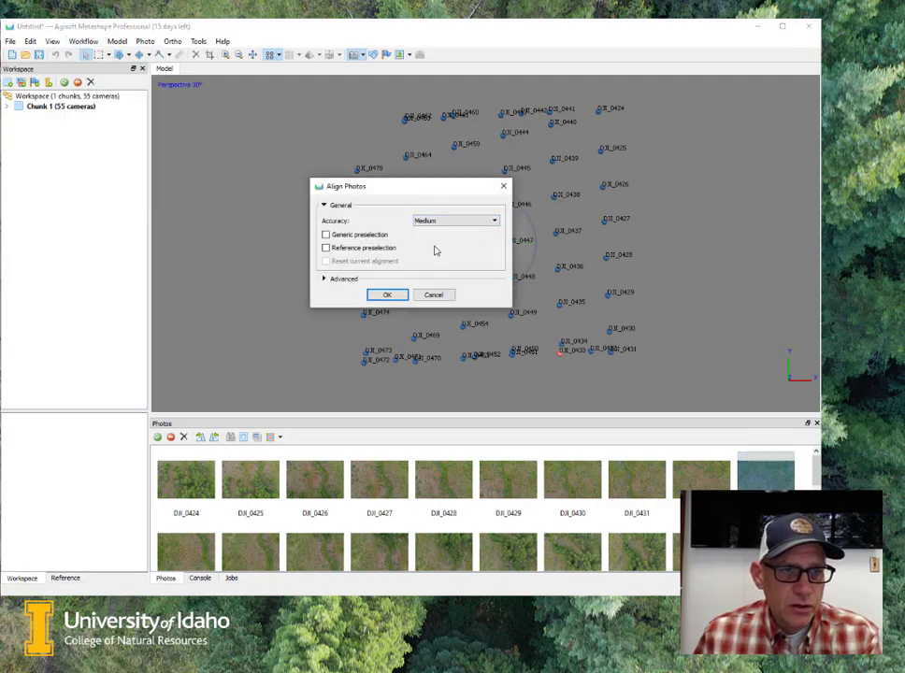
left_click(387, 295)
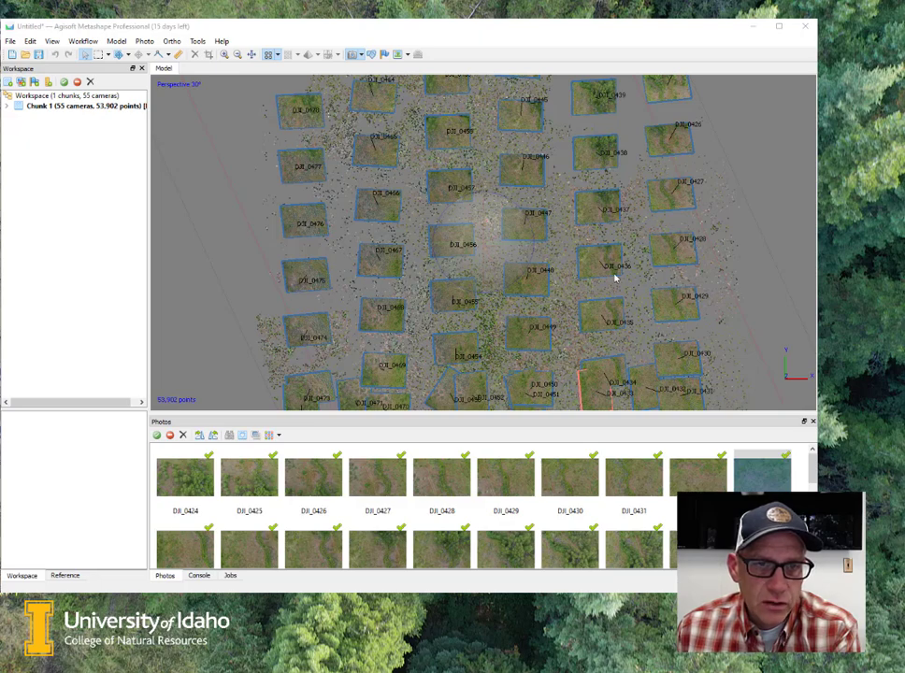
Orbit and zoom the Model view around the 53,902-point sparse cloud and the camera grid above it
left_click(506, 285)
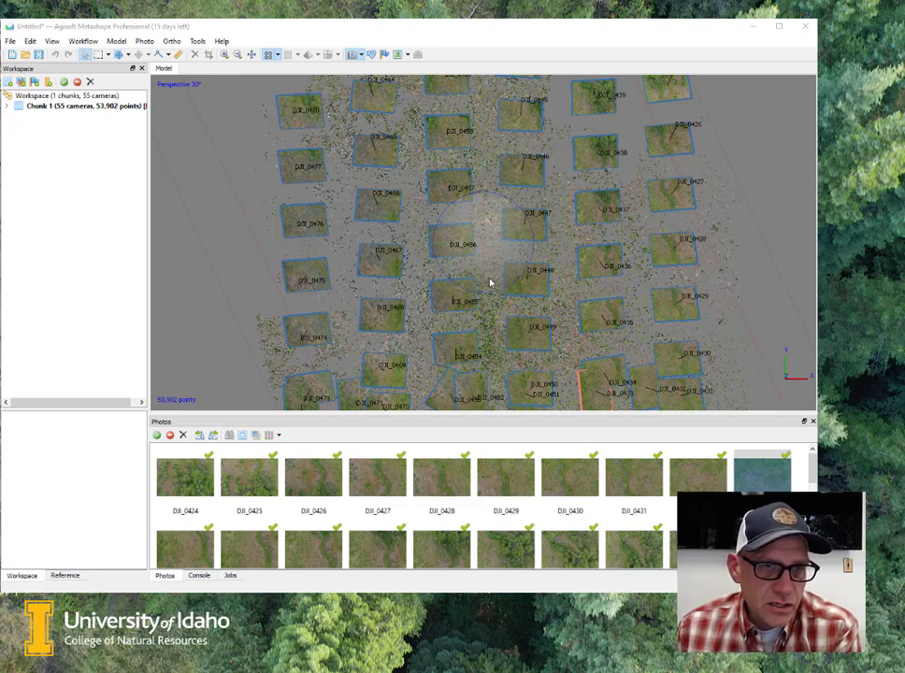
left_click_drag(490, 282, 546, 316)
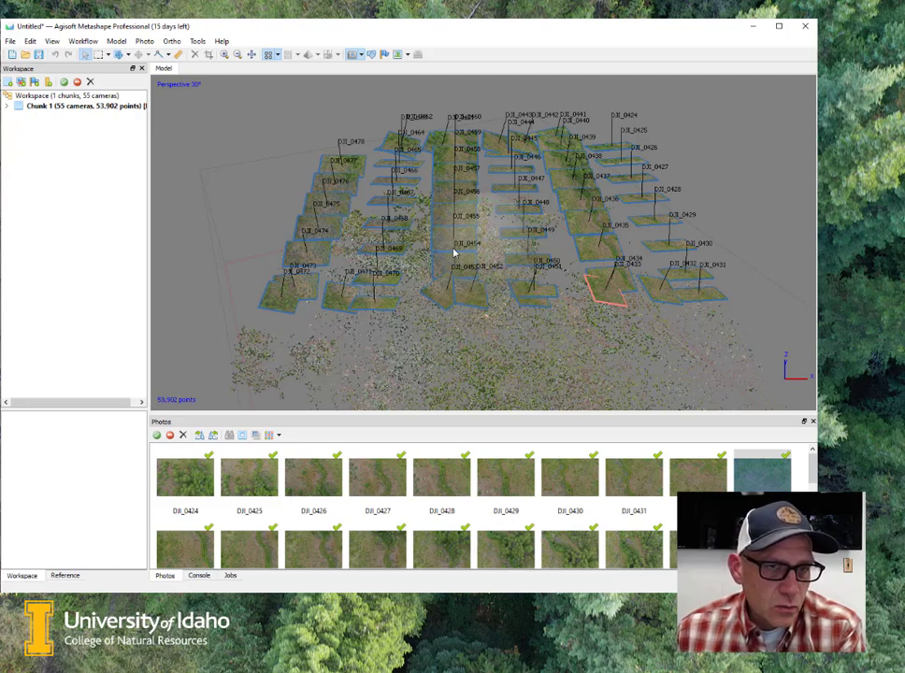
left_click_drag(448, 272, 490, 251)
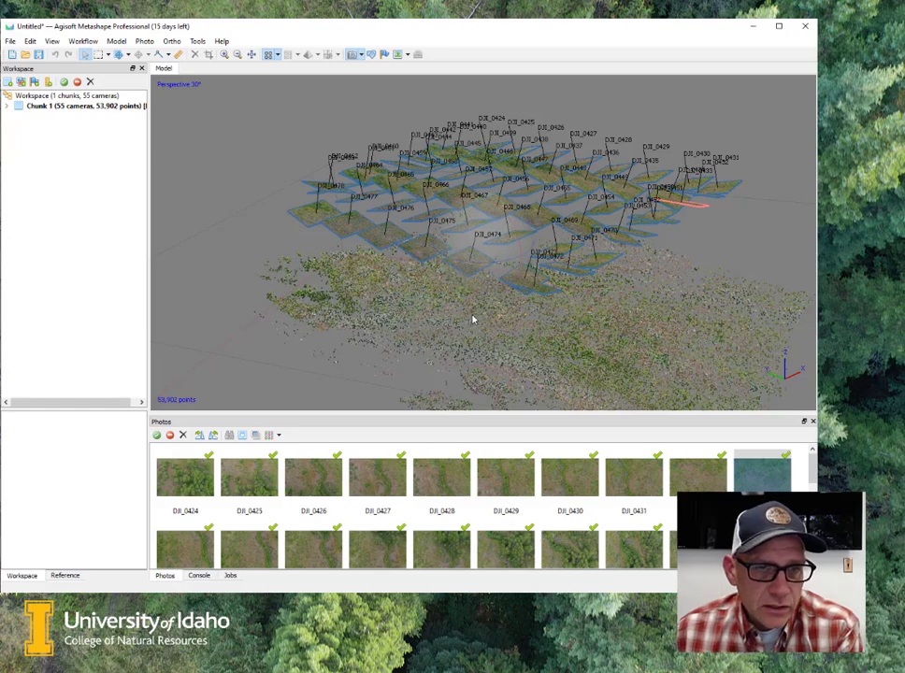
mouse_move(422, 303)
left_mouse_down()
mouse_move(434, 304)
mouse_move(425, 285)
mouse_move(428, 297)
mouse_move(417, 294)
left_mouse_up()
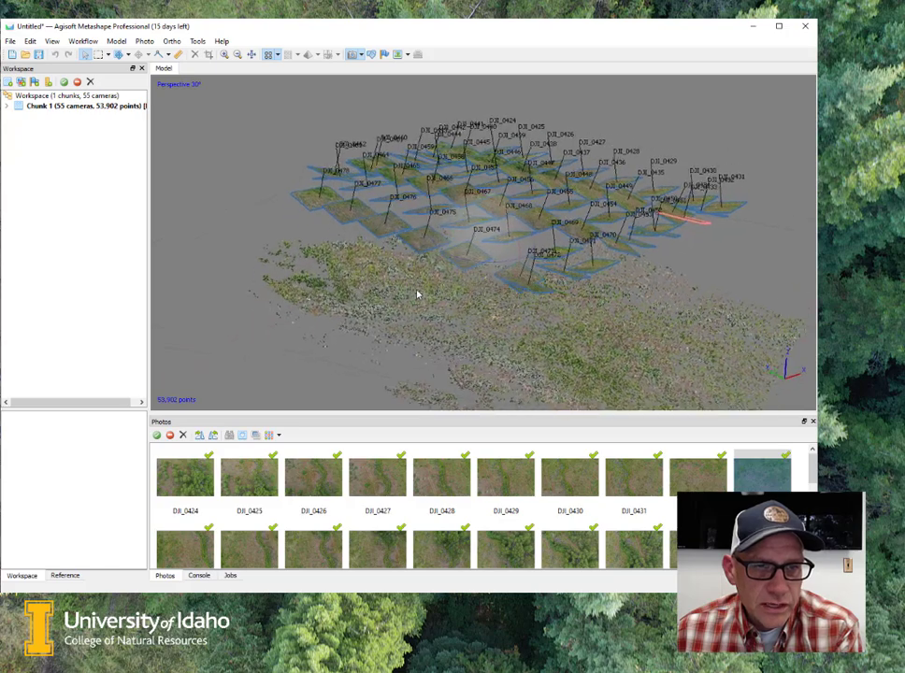
mouse_move(479, 299)
left_mouse_down()
mouse_move(440, 303)
mouse_move(511, 311)
mouse_move(482, 311)
mouse_move(482, 301)
left_mouse_up()
scroll(481, 301, "up", 3)
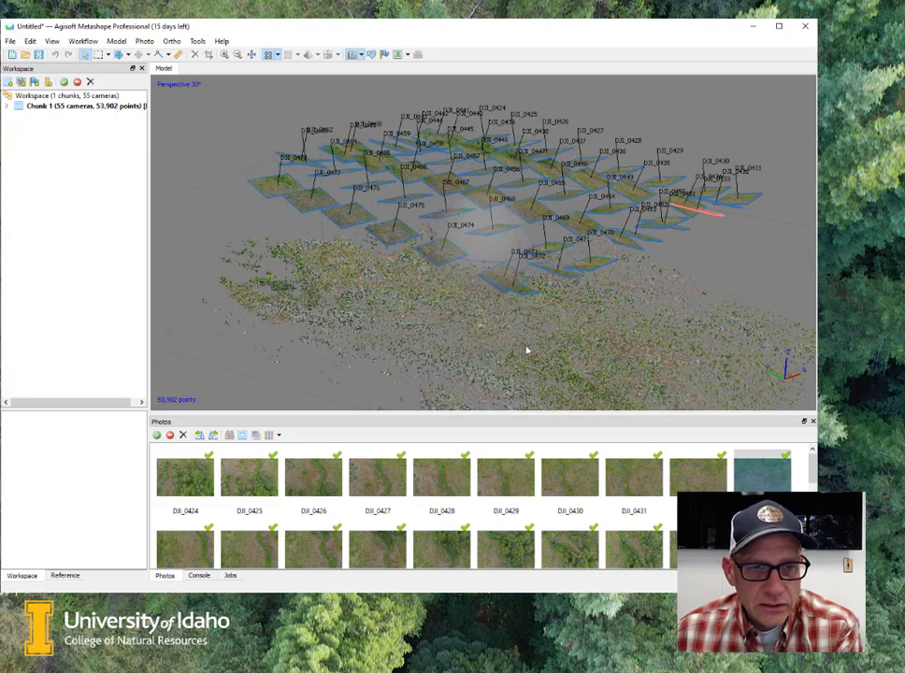
left_click_drag(473, 318, 471, 330)
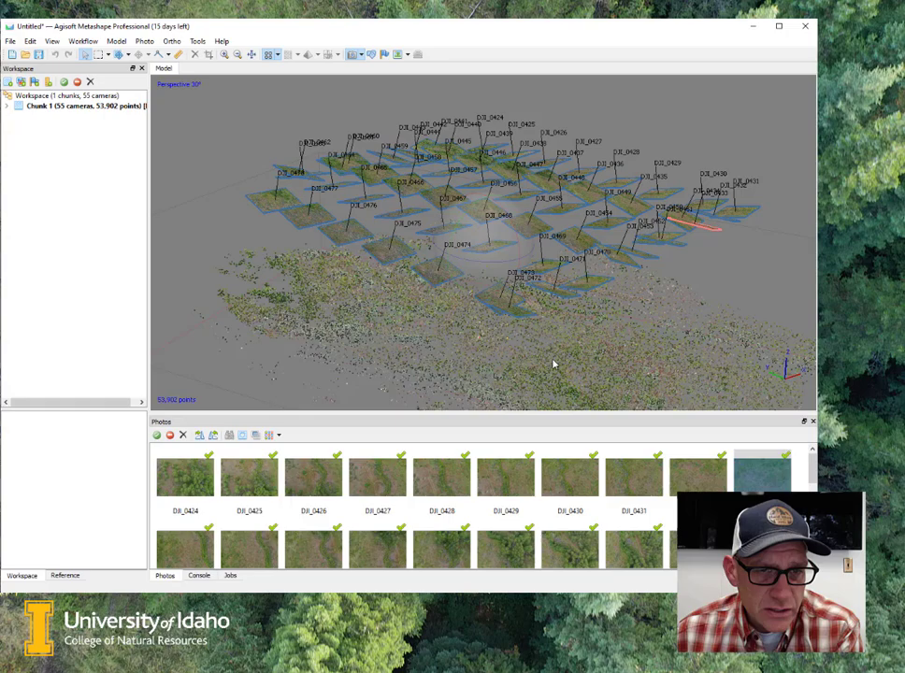
scroll(553, 362, "down", 4)
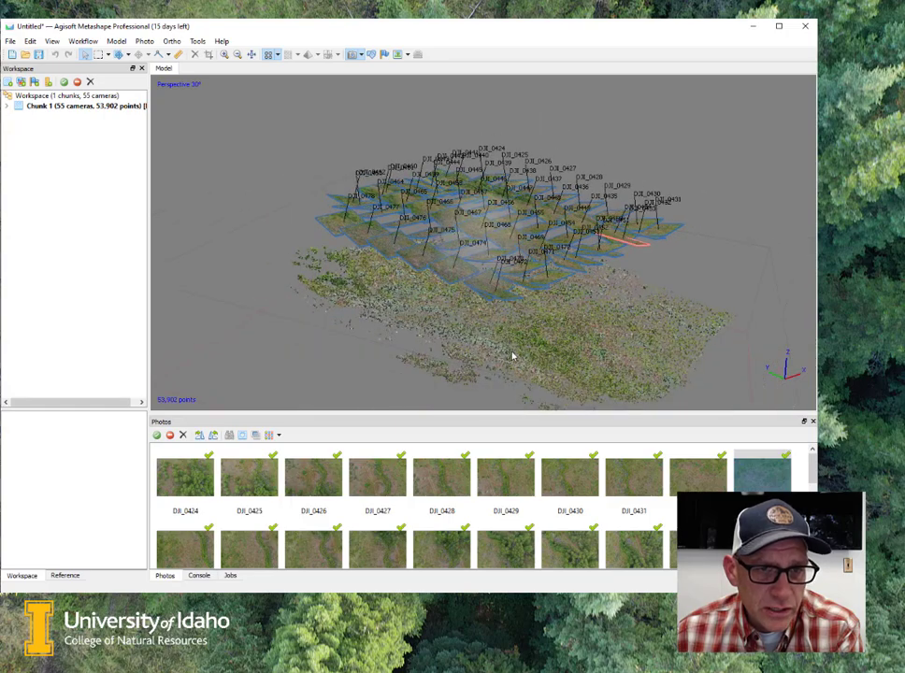
left_click_drag(491, 339, 496, 305)
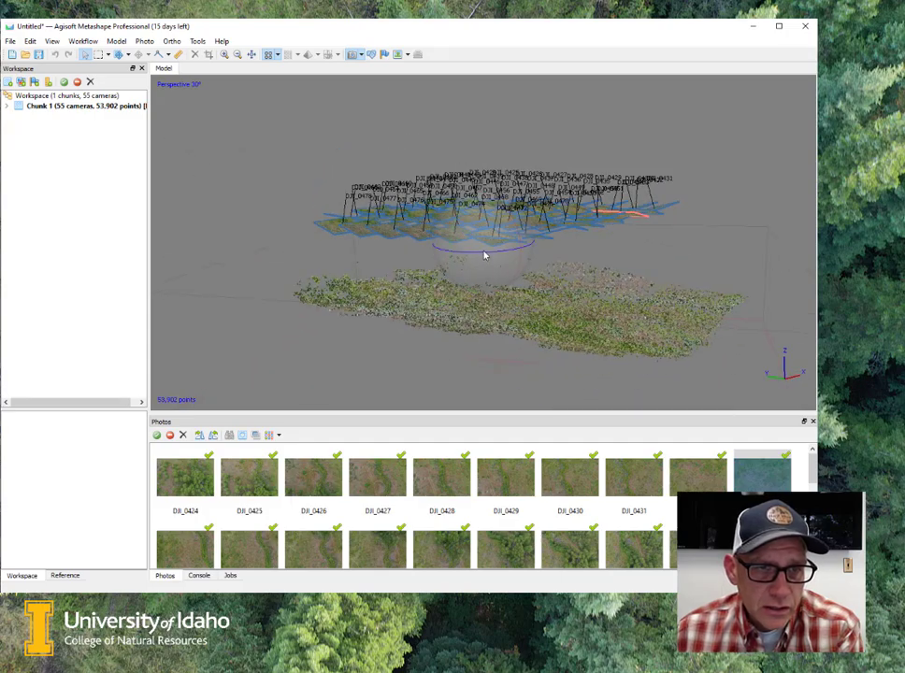
left_click_drag(485, 255, 461, 289)
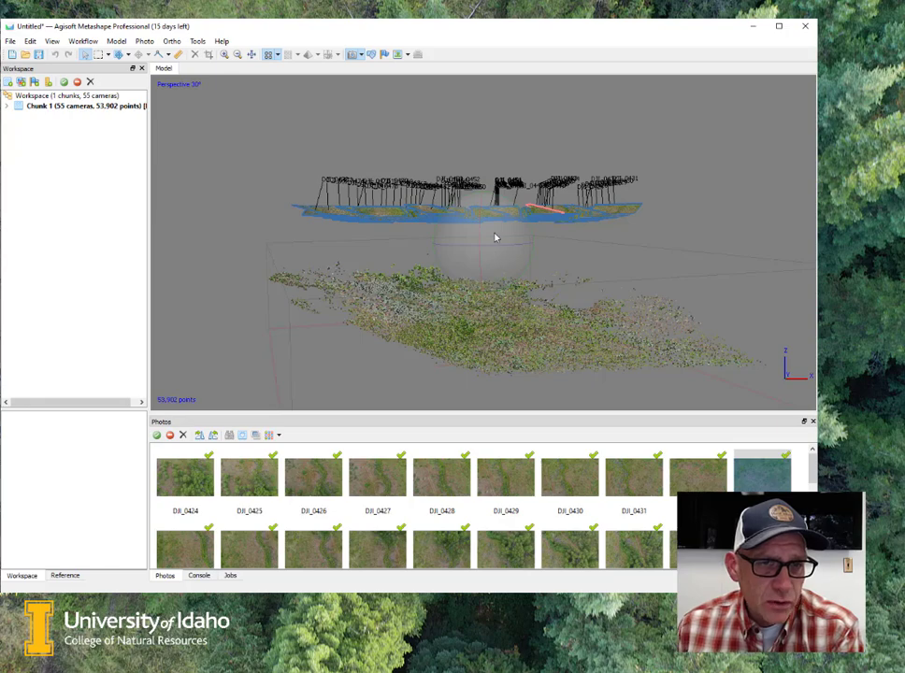
left_click_drag(482, 236, 486, 260)
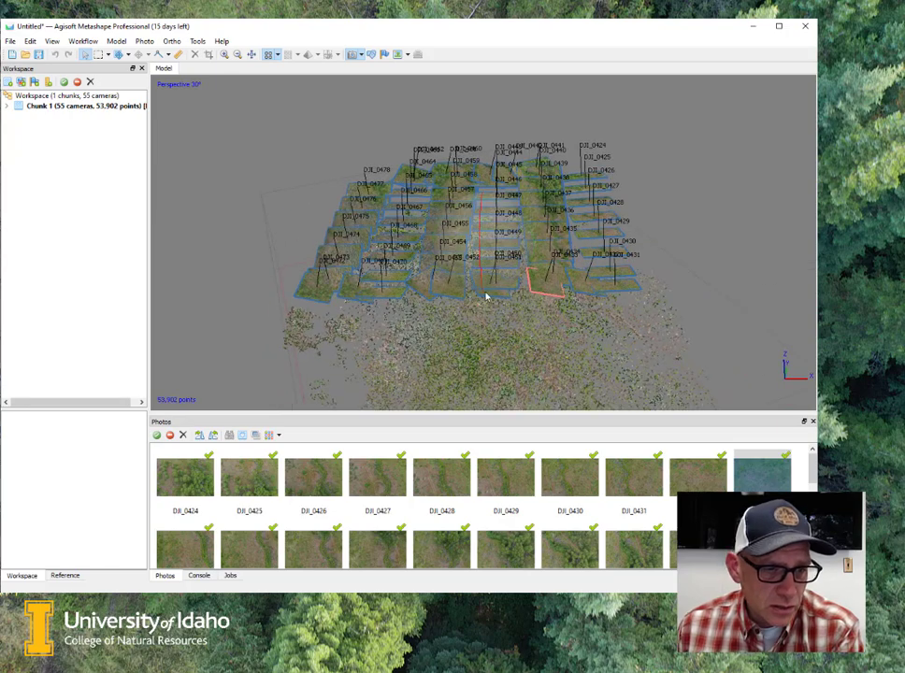
left_click(198, 576)
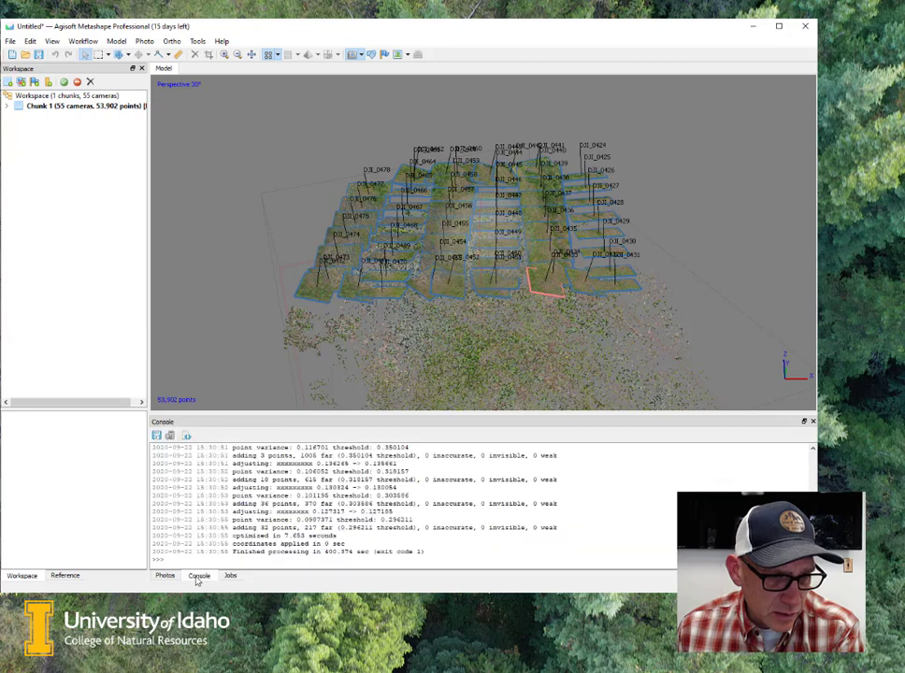
left_click(166, 576)
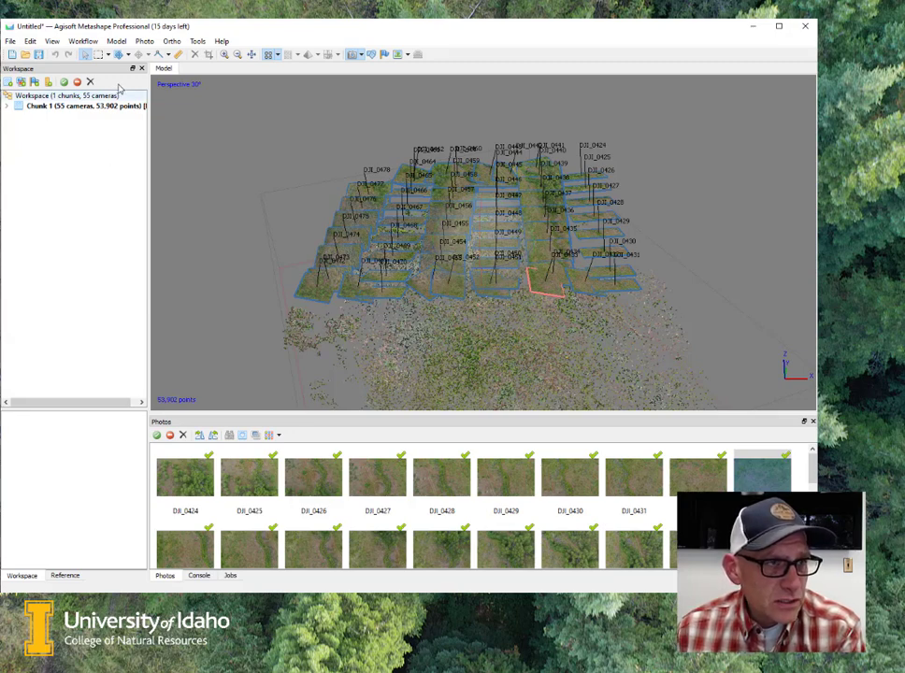
Save the aligned project to the Lab3 folder under the file name lab3.psx
left_click(38, 54)
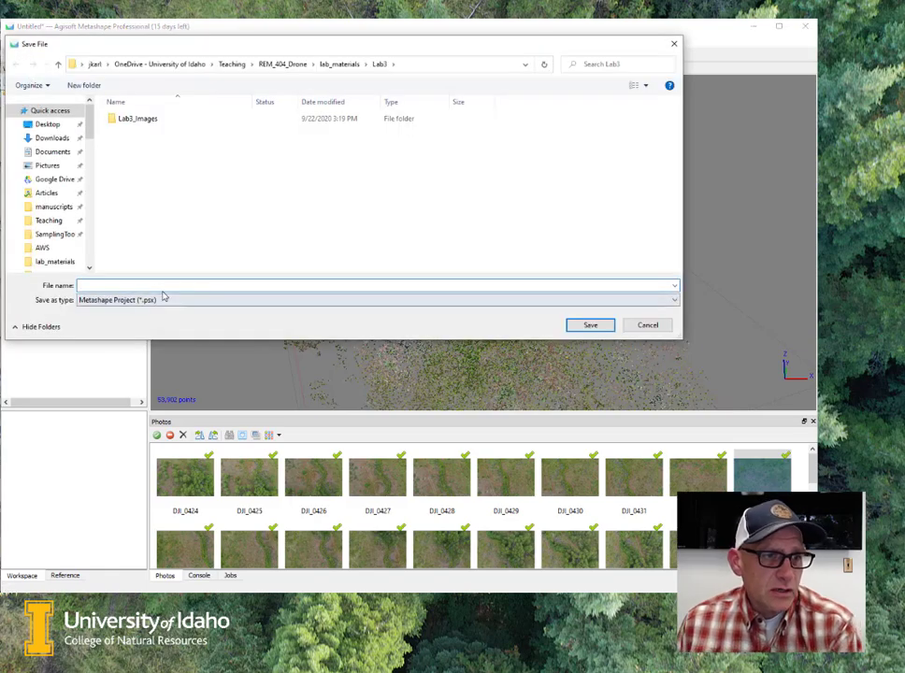
type("lab3")
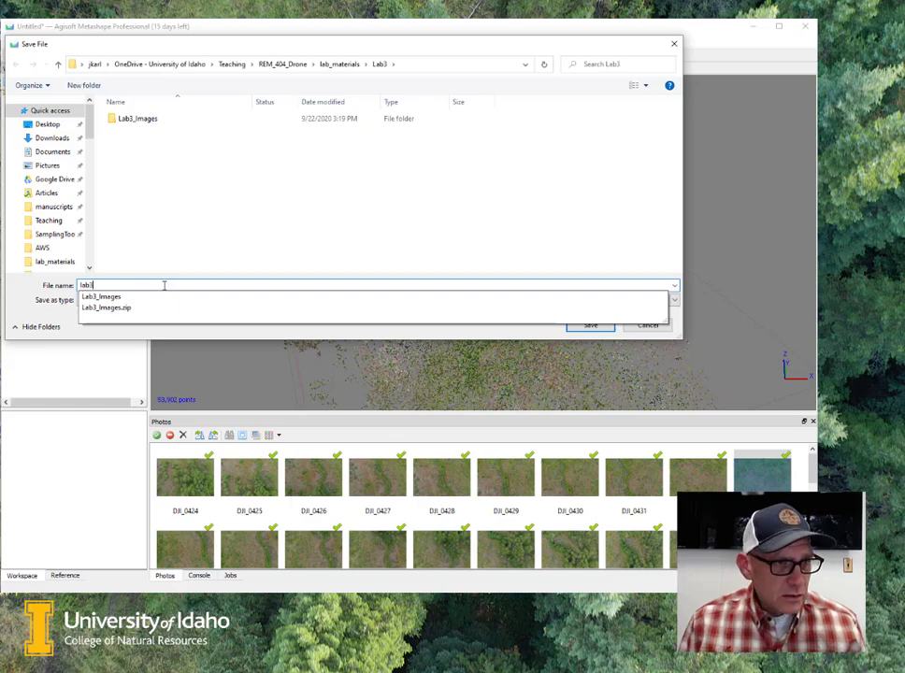
key("Return")
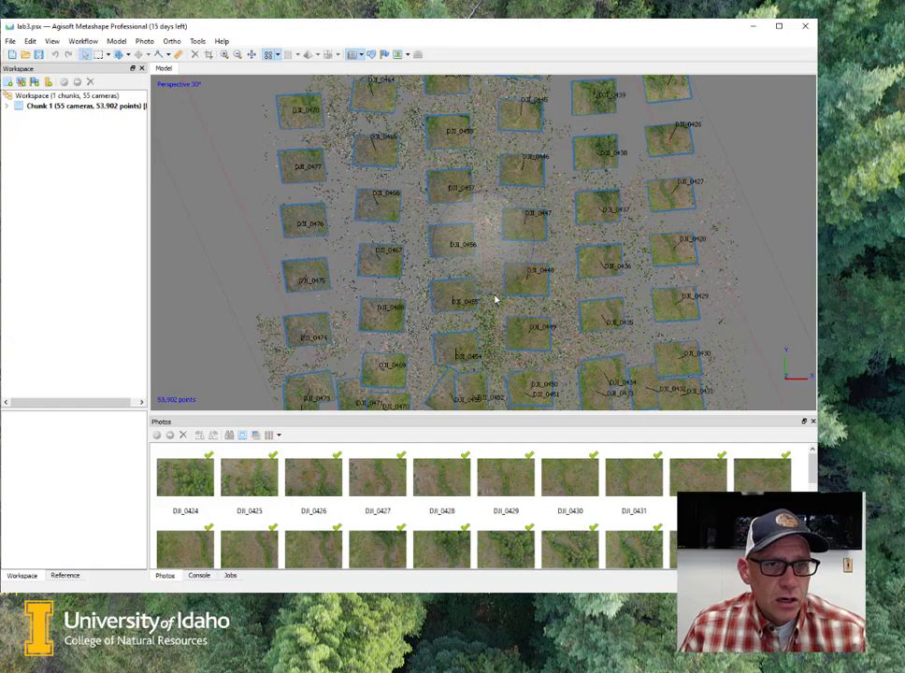
left_click_drag(485, 294, 508, 233)
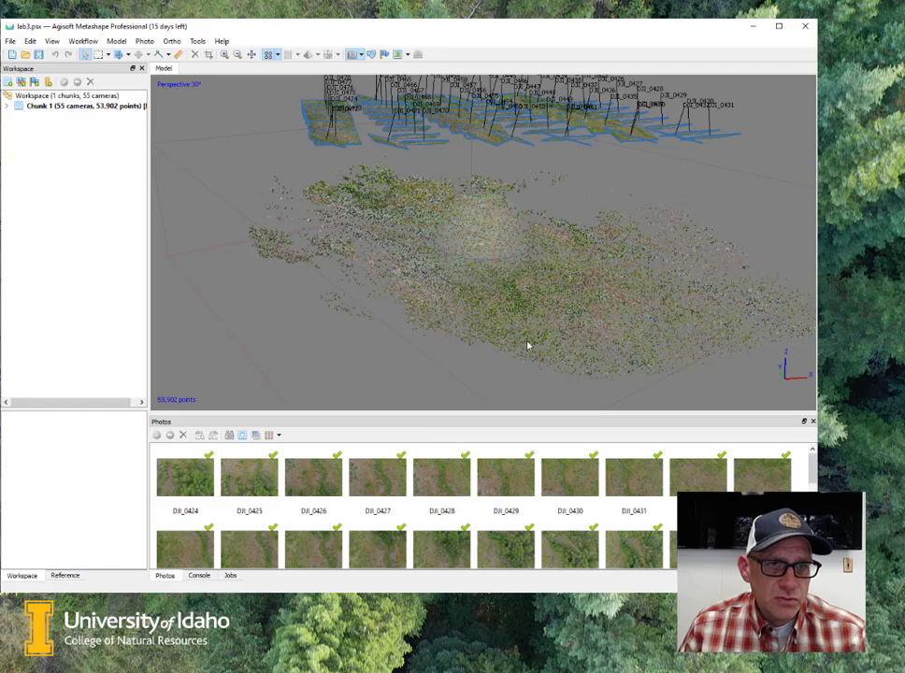
left_click_drag(439, 286, 437, 327)
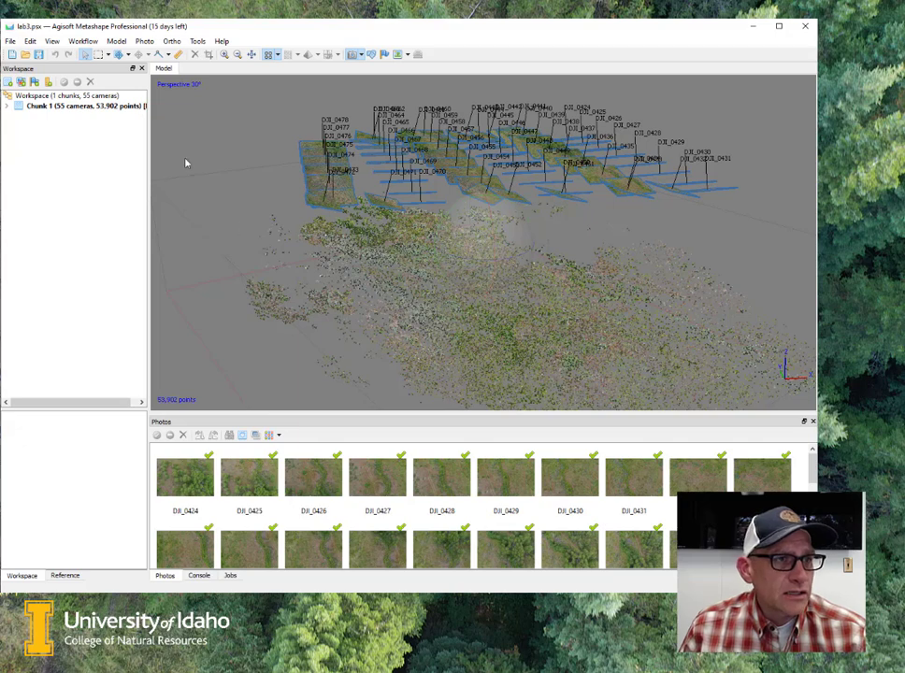
left_click(85, 44)
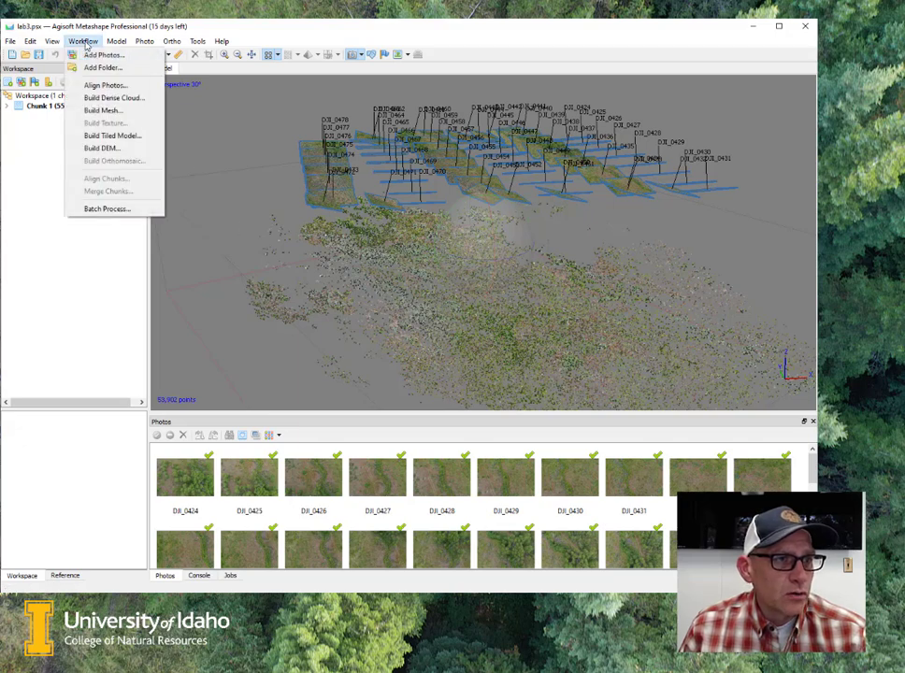
left_click(97, 99)
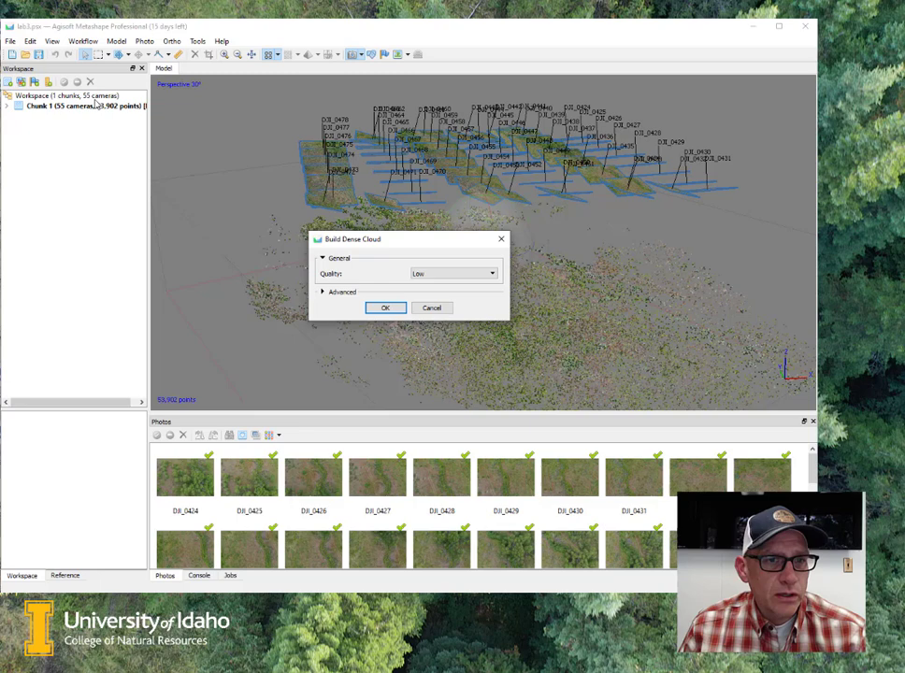
left_click(443, 276)
left_click(431, 306)
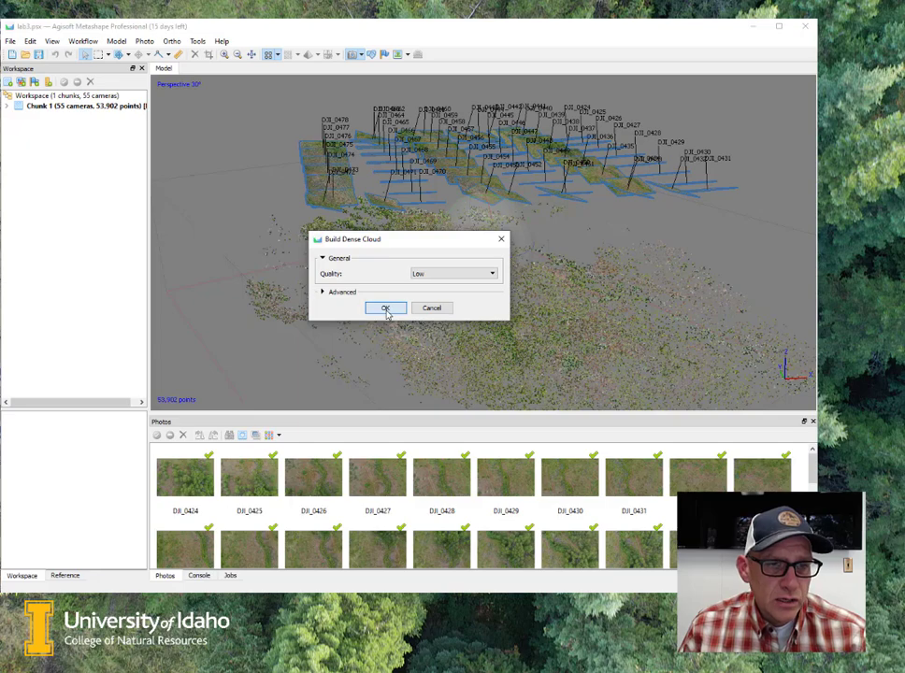
left_click(386, 310)
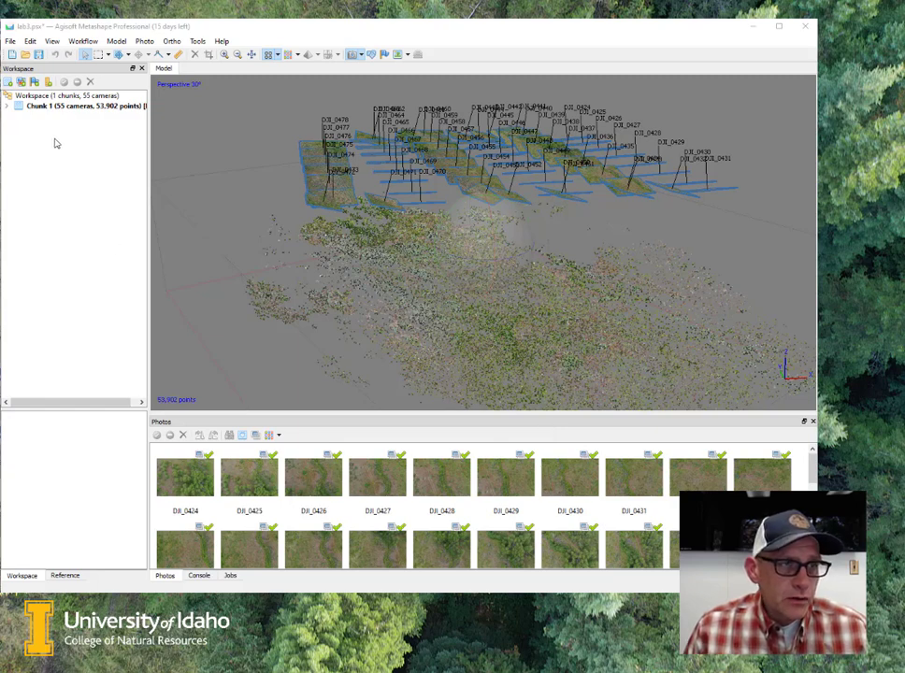
Expand Chunk 1 in the Workspace pane and show the 3,514,741-point dense cloud in the model
left_click(7, 107)
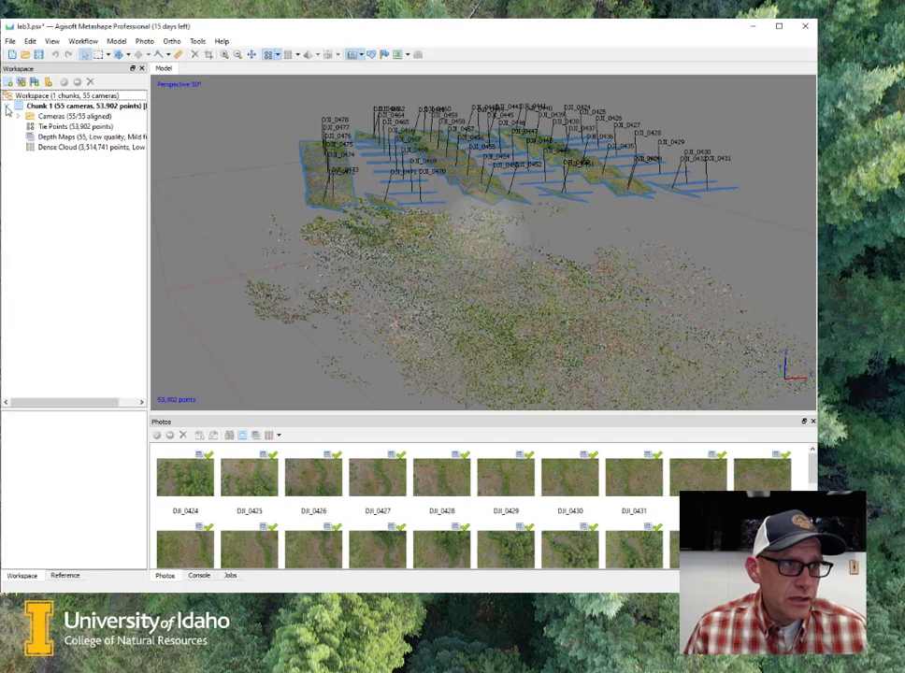
left_click(288, 56)
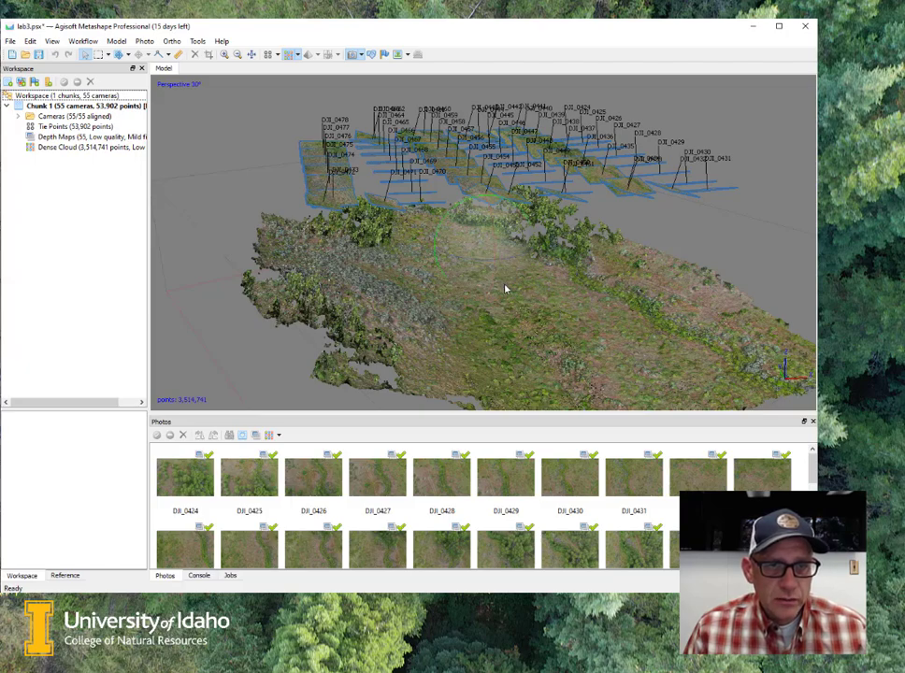
left_click_drag(495, 248, 499, 282)
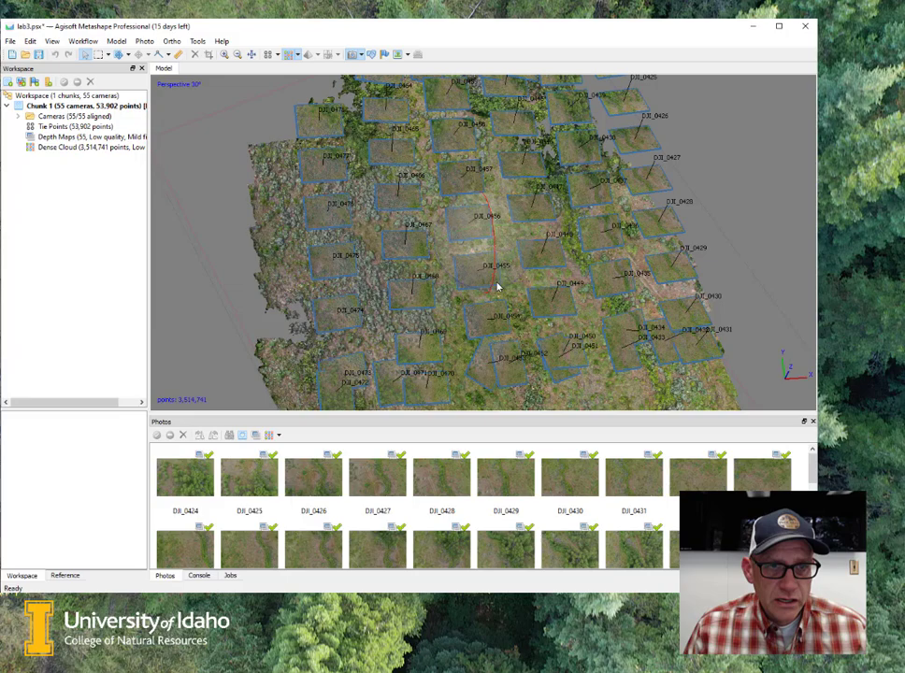
scroll(487, 283, "up", 3)
scroll(486, 285, "up", 6)
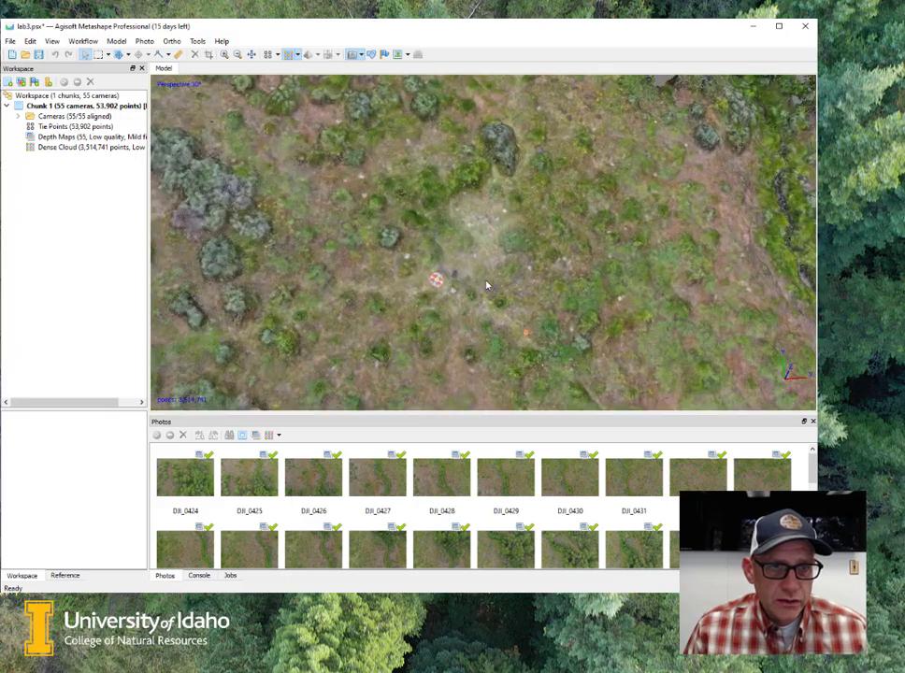
scroll(484, 286, "up", 6)
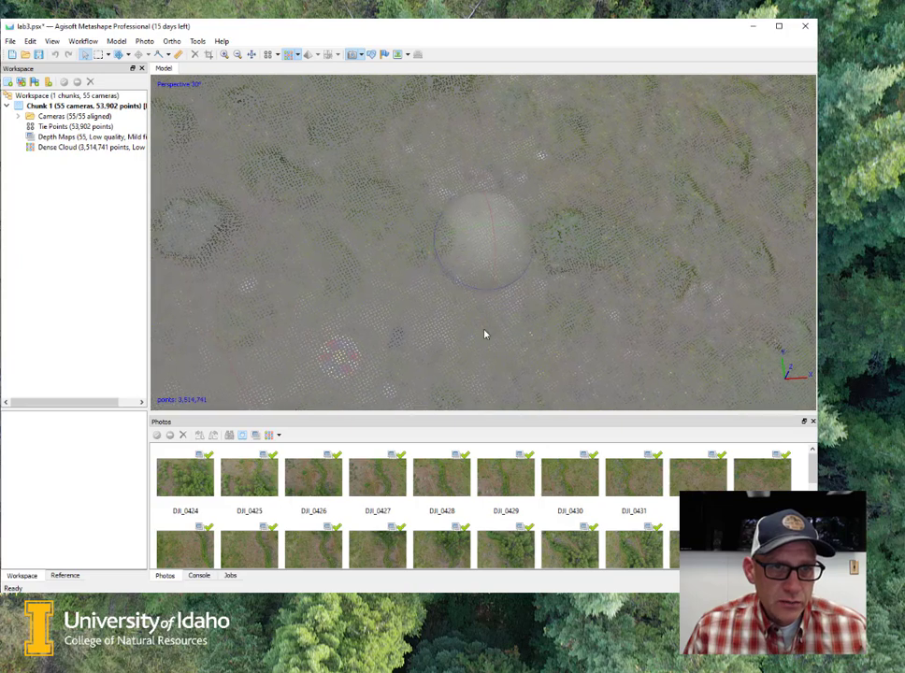
left_click_drag(484, 334, 557, 317)
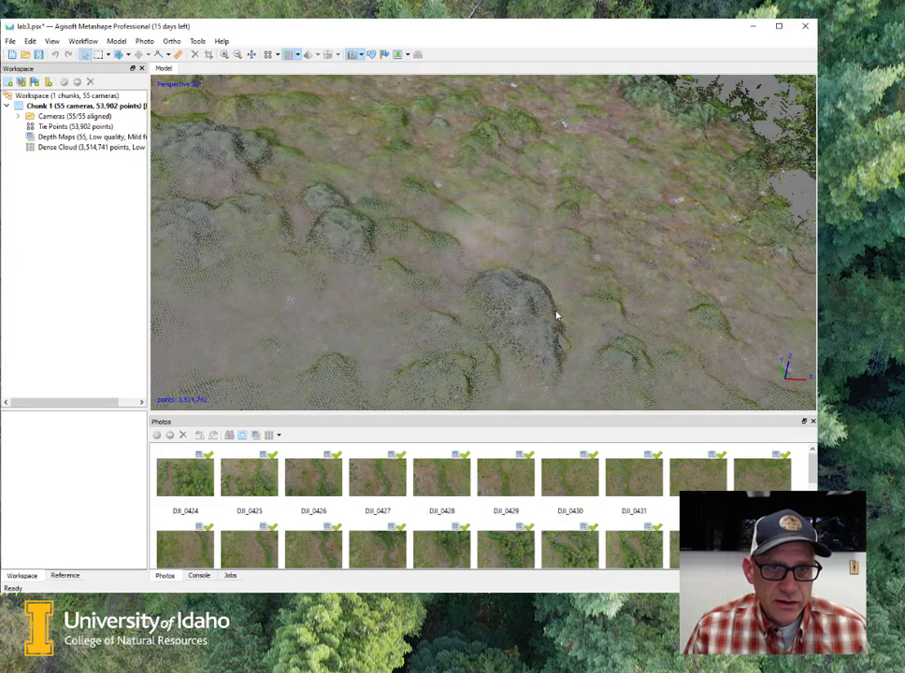
left_click_drag(540, 274, 531, 223)
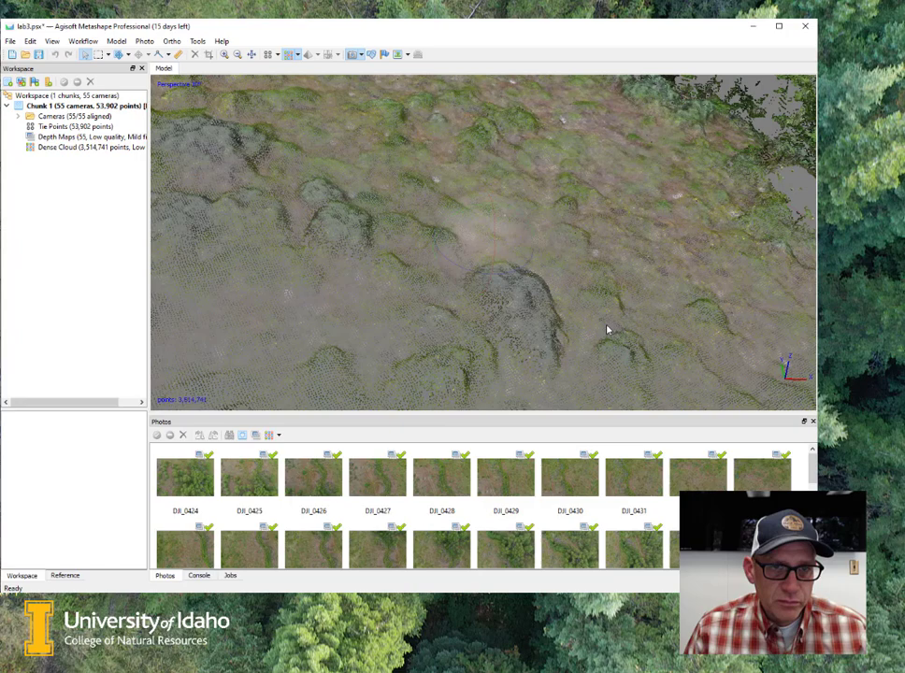
left_click_drag(595, 299, 578, 252)
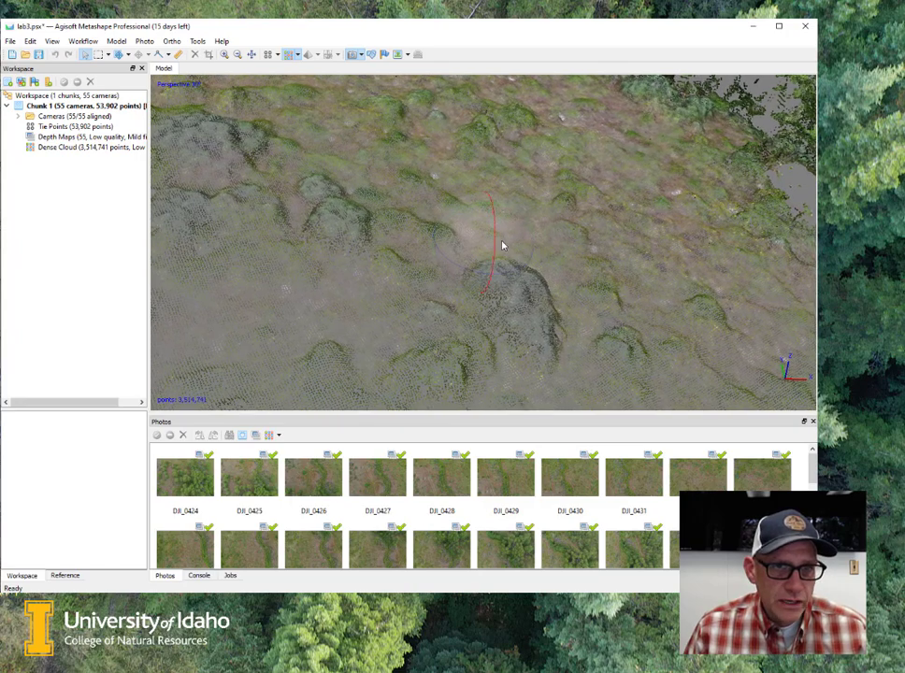
left_click_drag(440, 281, 423, 293)
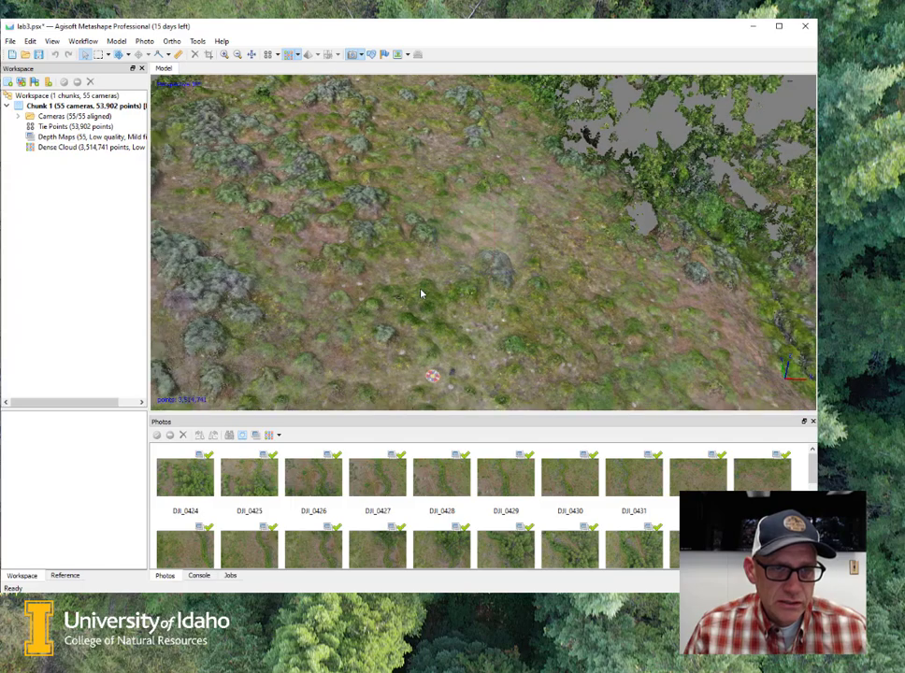
scroll(420, 293, "down", 5)
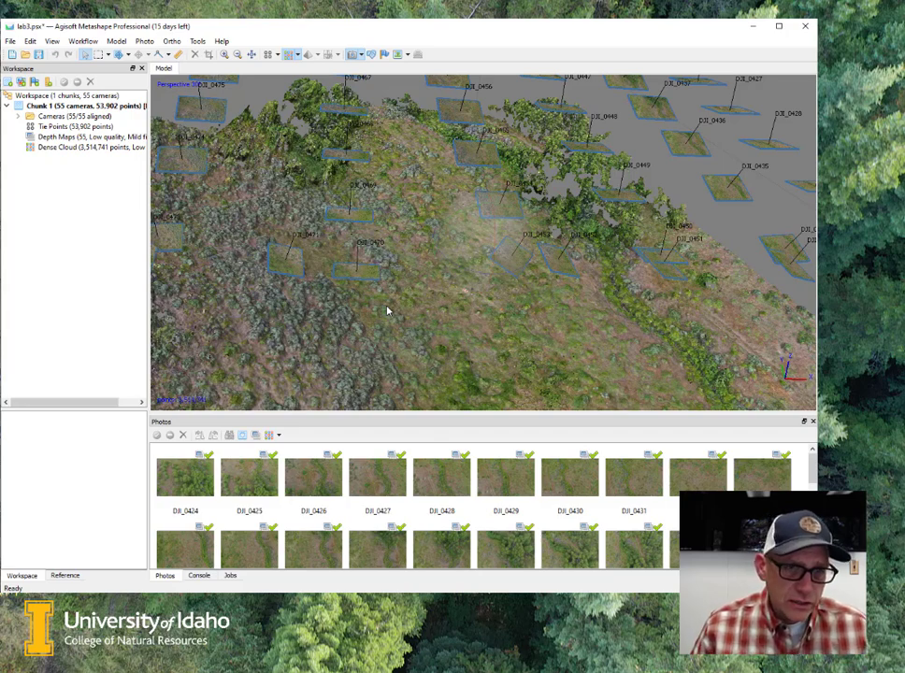
scroll(432, 299, "down", 5)
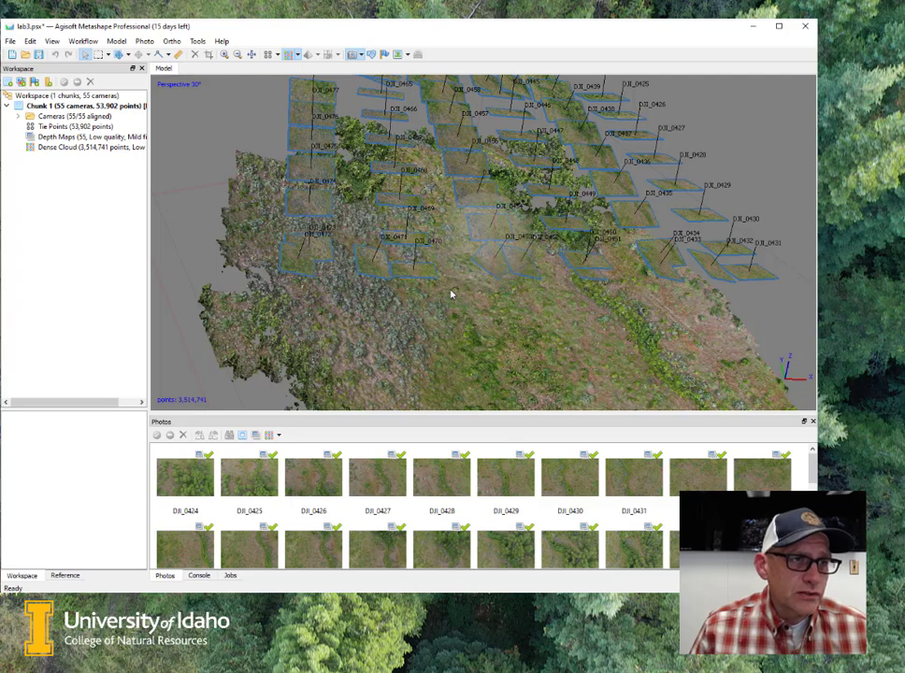
Build a DEM from the dense cloud projected in NAD83 / UTM zone 11N (EPSG::26911)
left_click(82, 42)
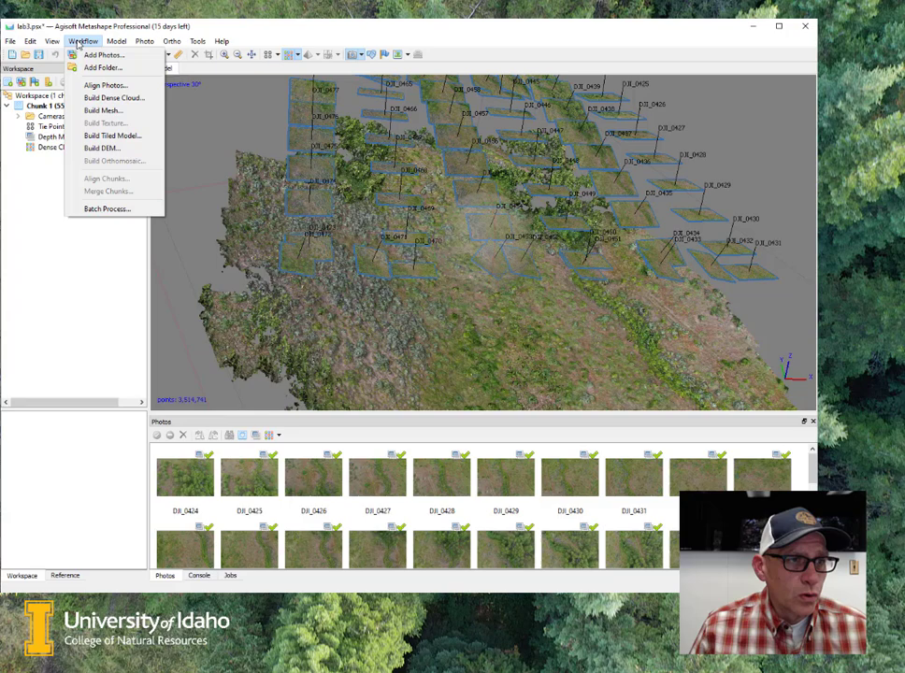
left_click(102, 148)
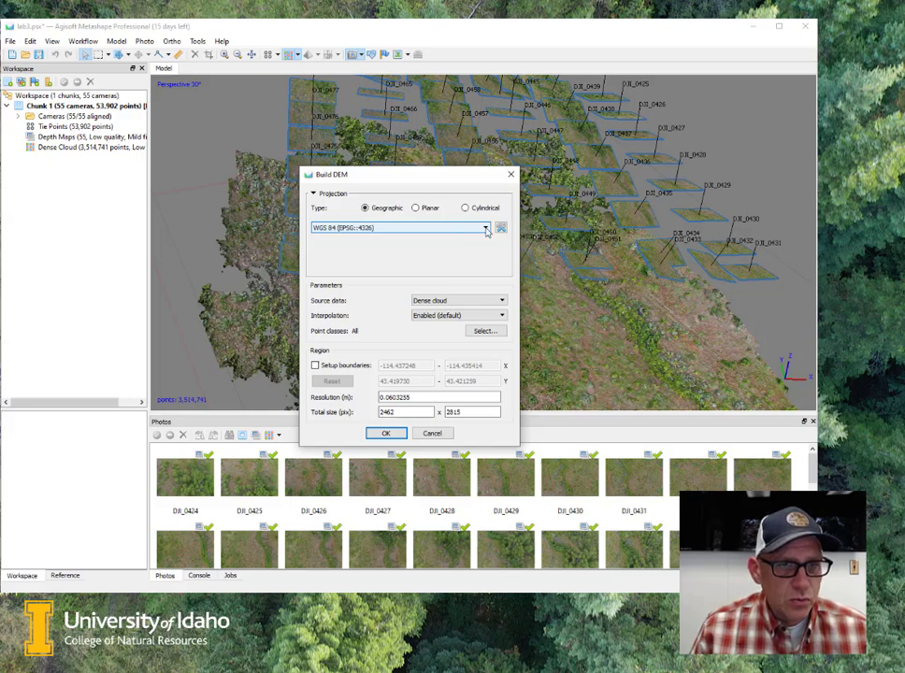
left_click(485, 229)
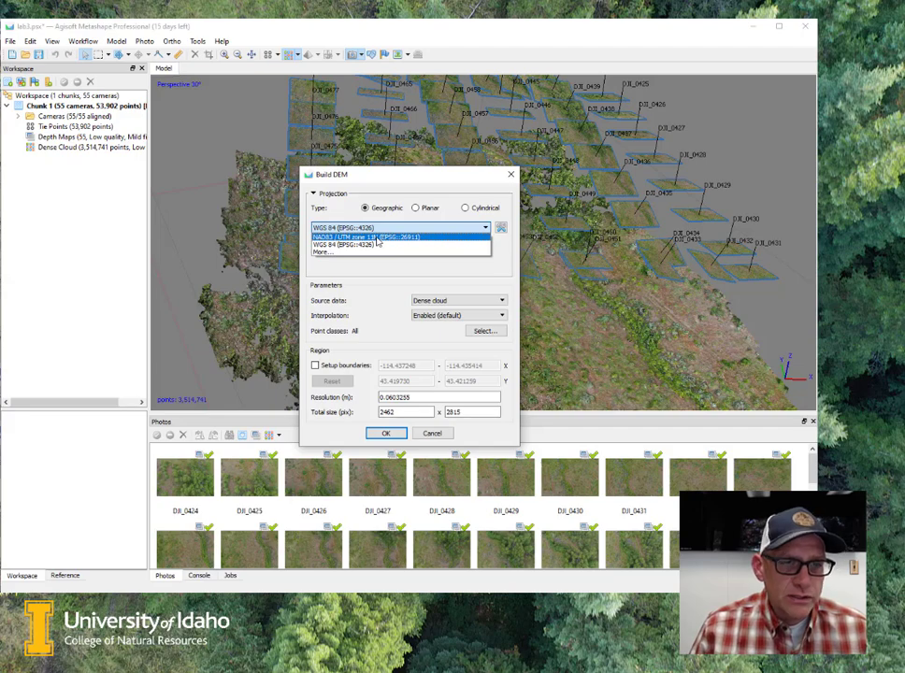
left_click(377, 237)
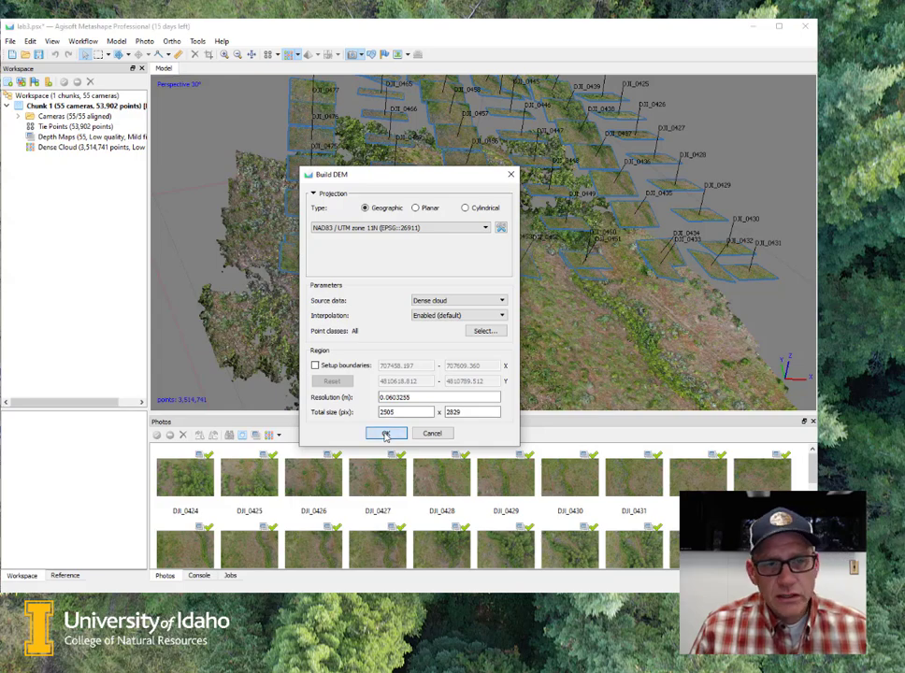
left_click(385, 435)
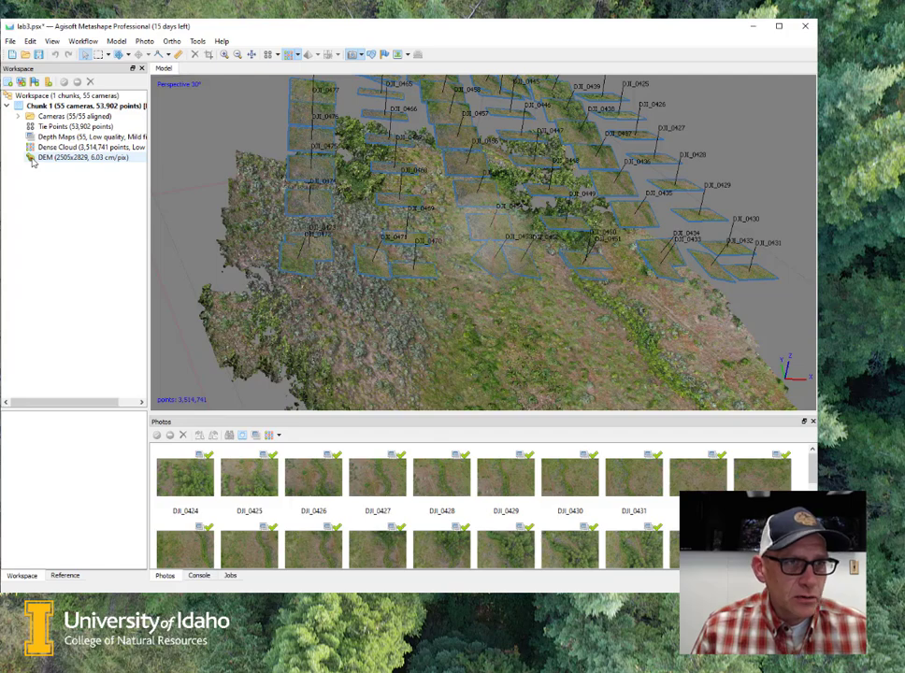
Open the 2,505 x 2,829 DEM in the Ortho tab and zoom and pan across the elevation map
double_click(32, 159)
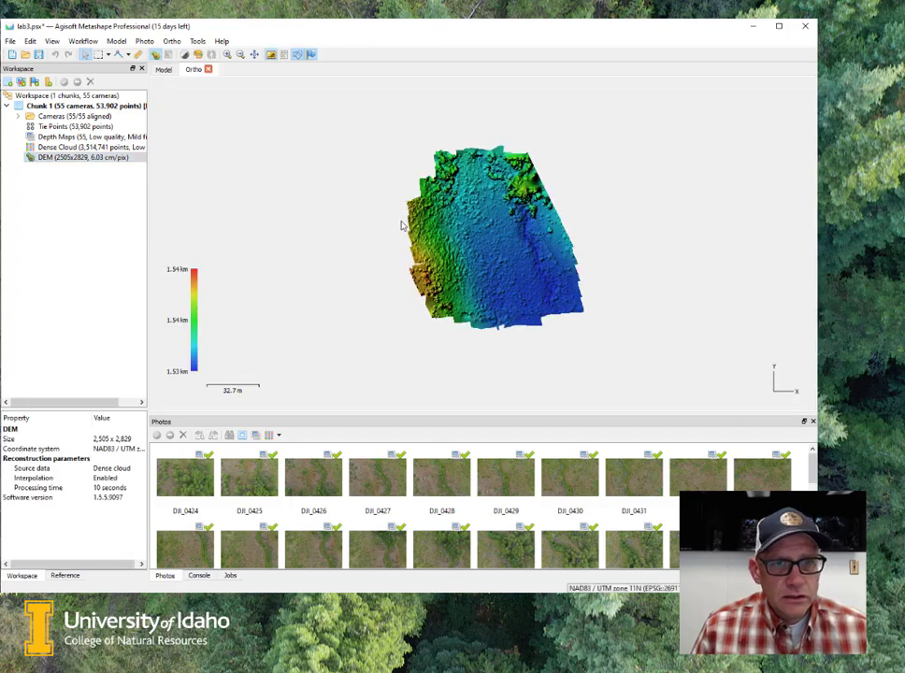
scroll(465, 240, "up", 3)
scroll(464, 240, "down", 1)
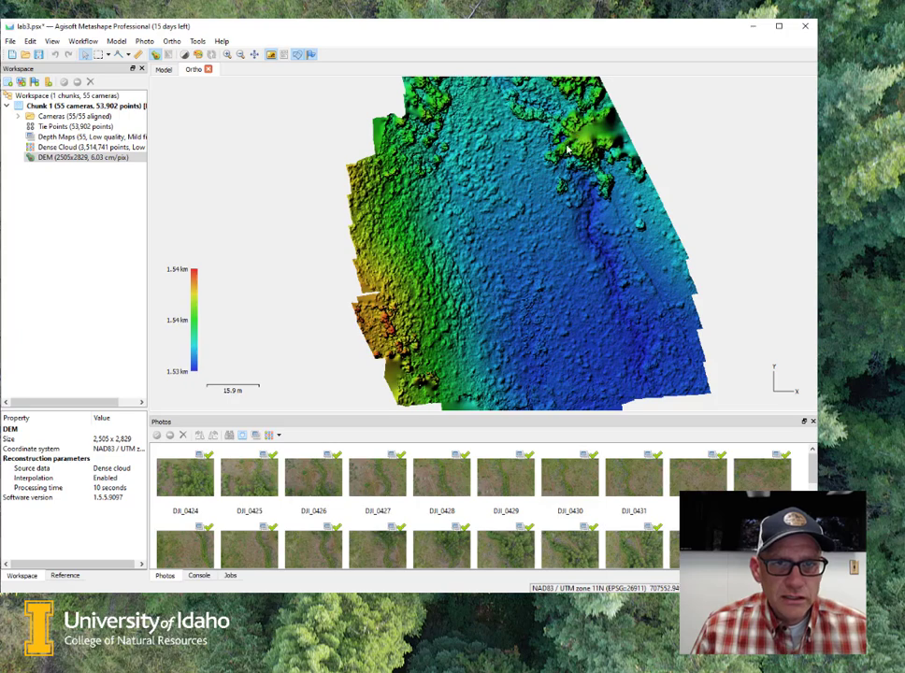
scroll(584, 141, "up", 4)
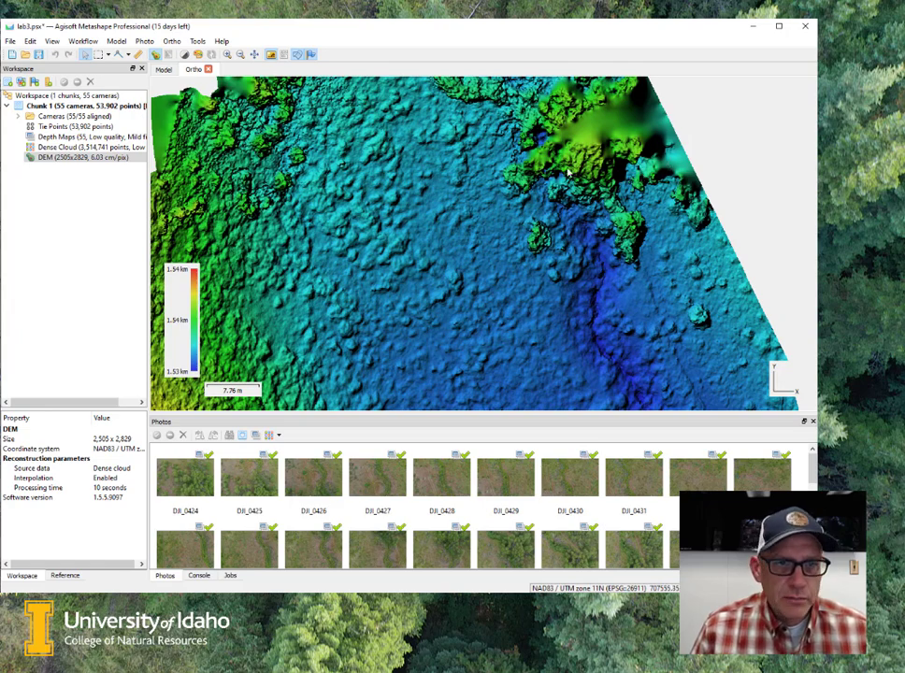
scroll(567, 172, "down", 2)
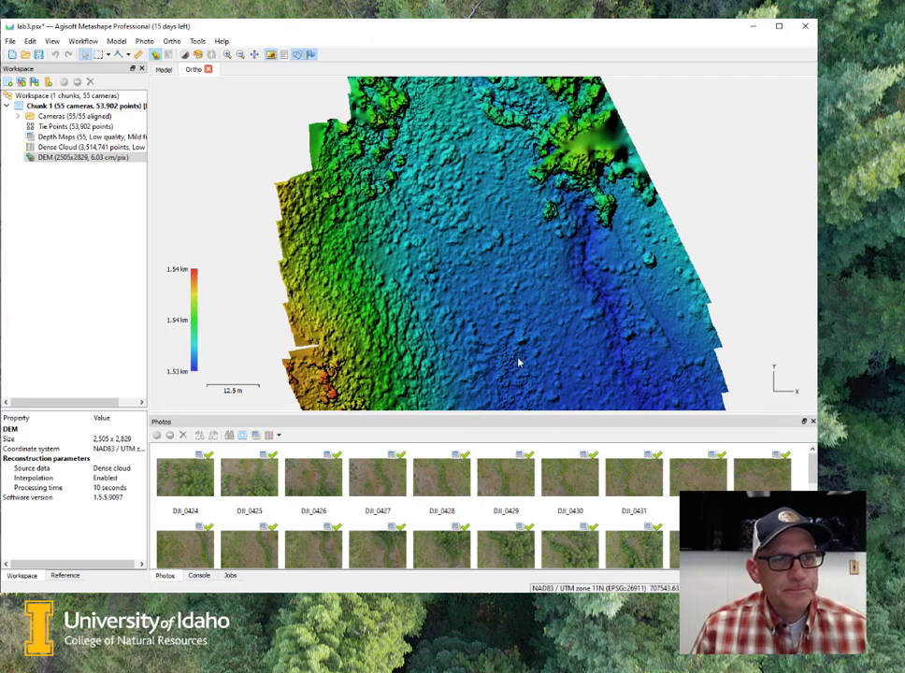
scroll(513, 346, "down", 1)
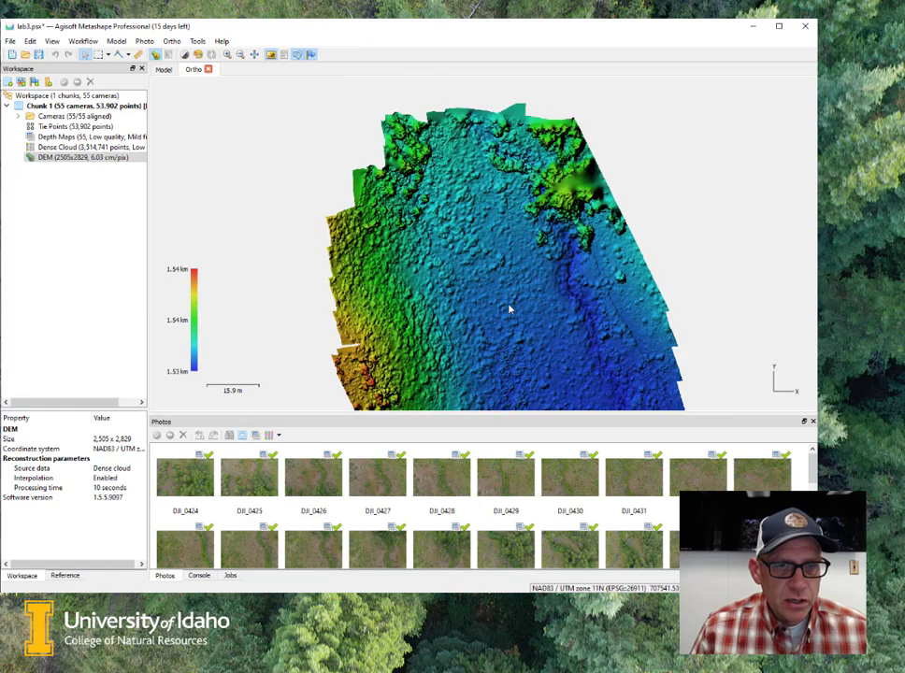
left_click_drag(499, 287, 483, 260)
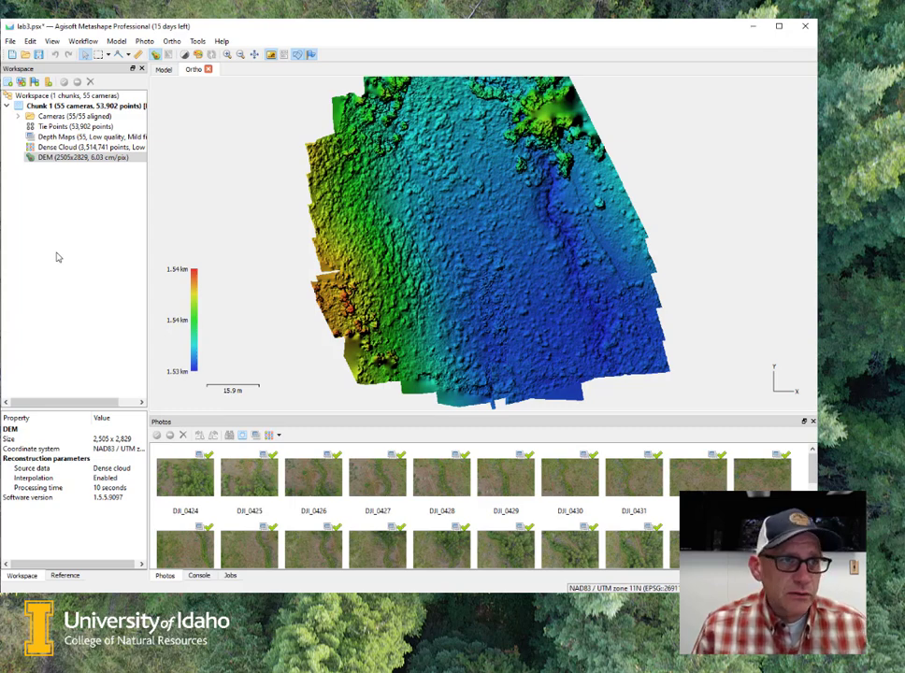
Build the orthomosaic for Chunk 1, producing a 14679x15239 mosaic at 7.54 mm resolution
left_click(84, 42)
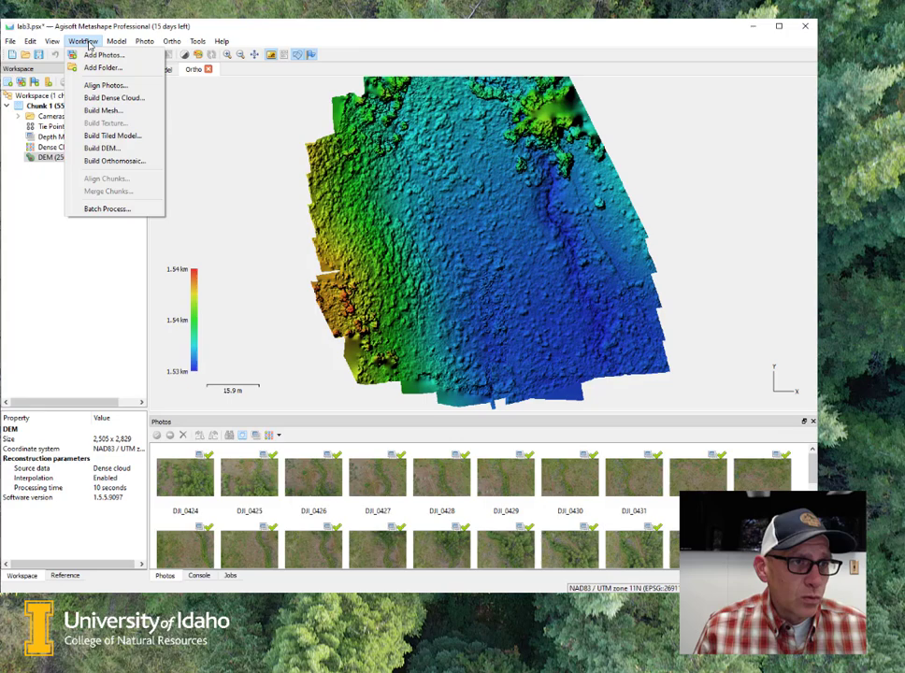
left_click(112, 161)
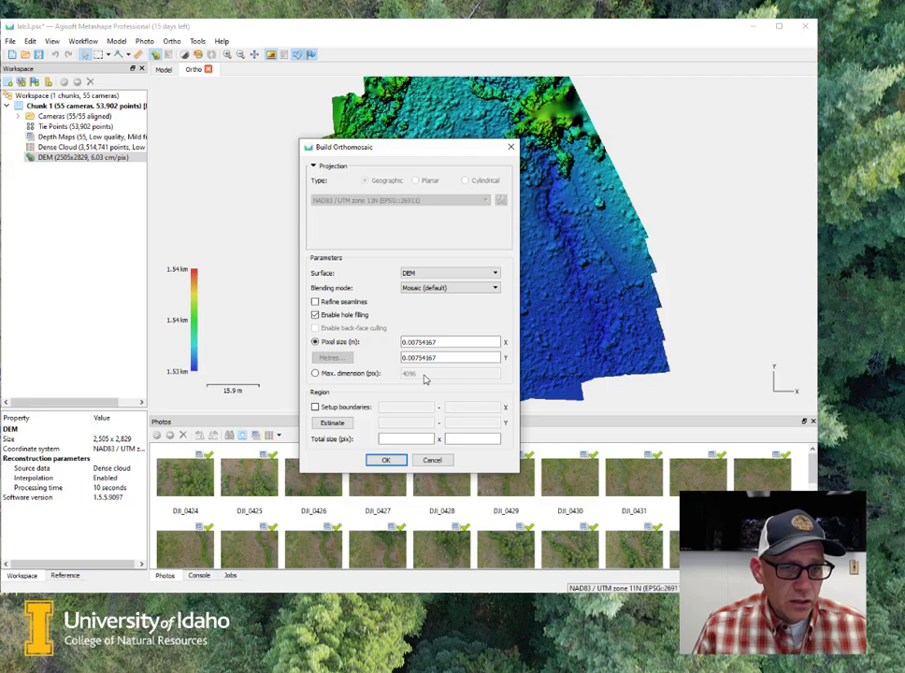
left_click(383, 461)
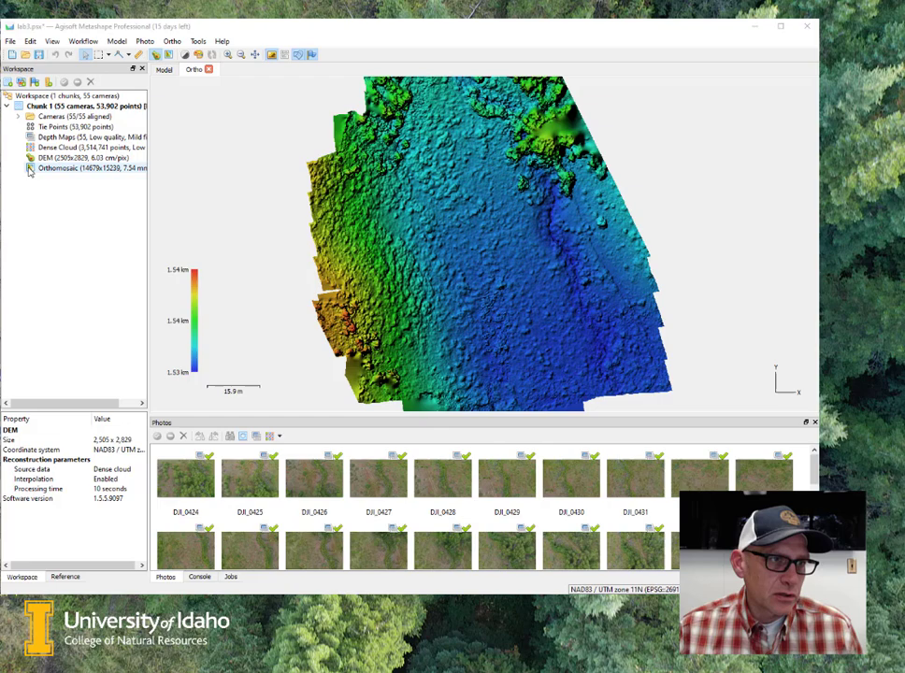
Display the orthomosaic instead of the DEM and zoom in to centre the creek
double_click(29, 169)
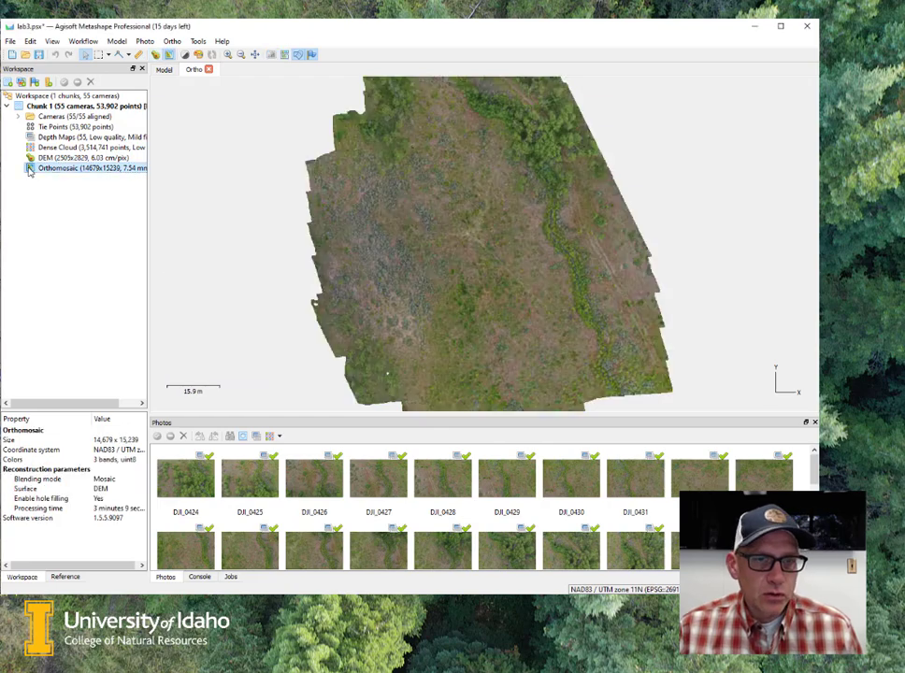
scroll(542, 282, "up", 10)
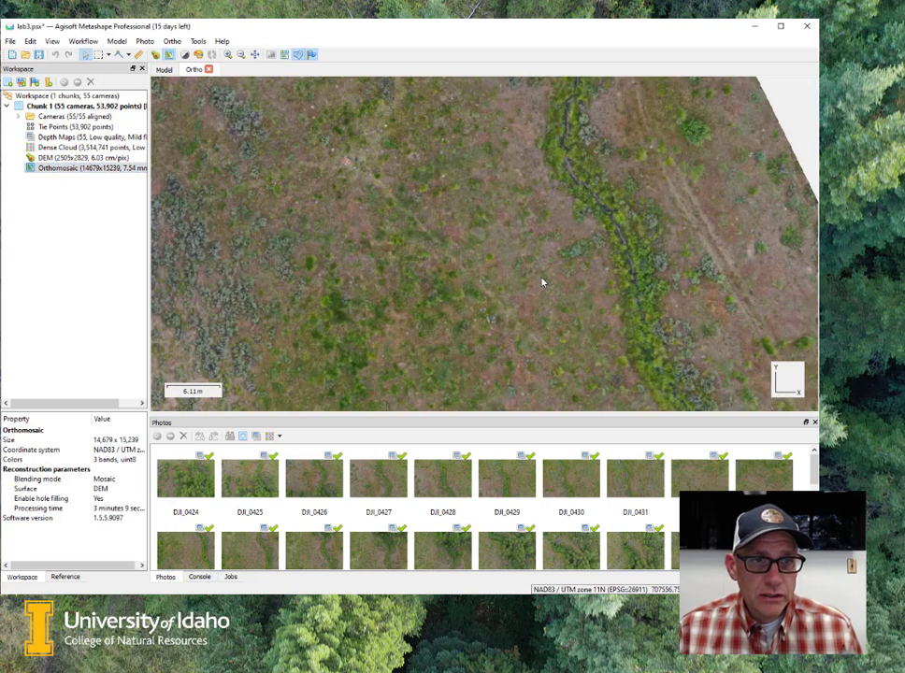
scroll(558, 187, "up", 1)
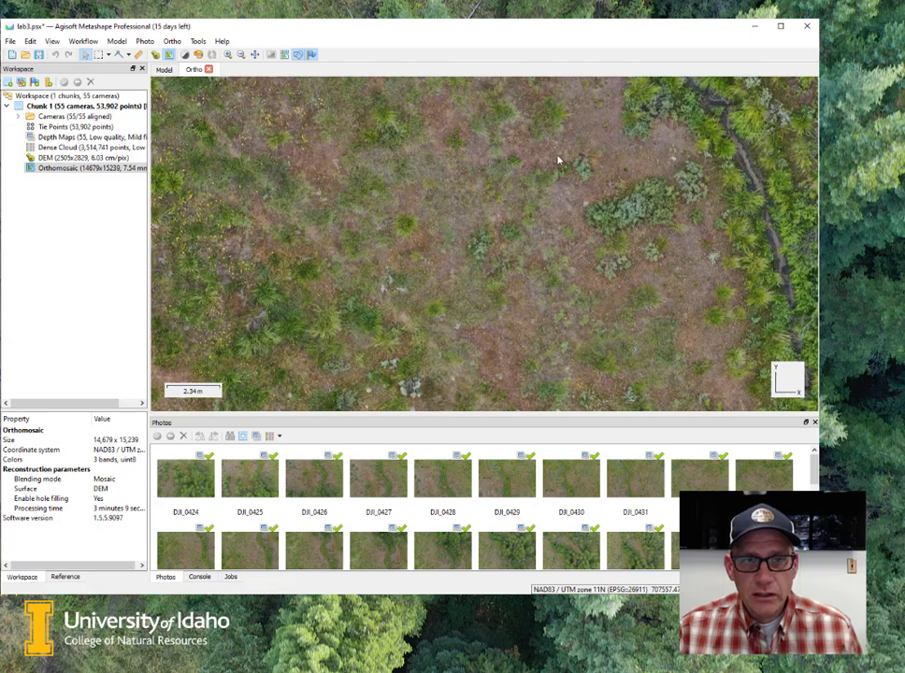
left_click_drag(558, 162, 526, 288)
left_click_drag(537, 200, 396, 263)
Zoom and pan around the orthomosaic to inspect detail along the creek
scroll(394, 243, "down", 2)
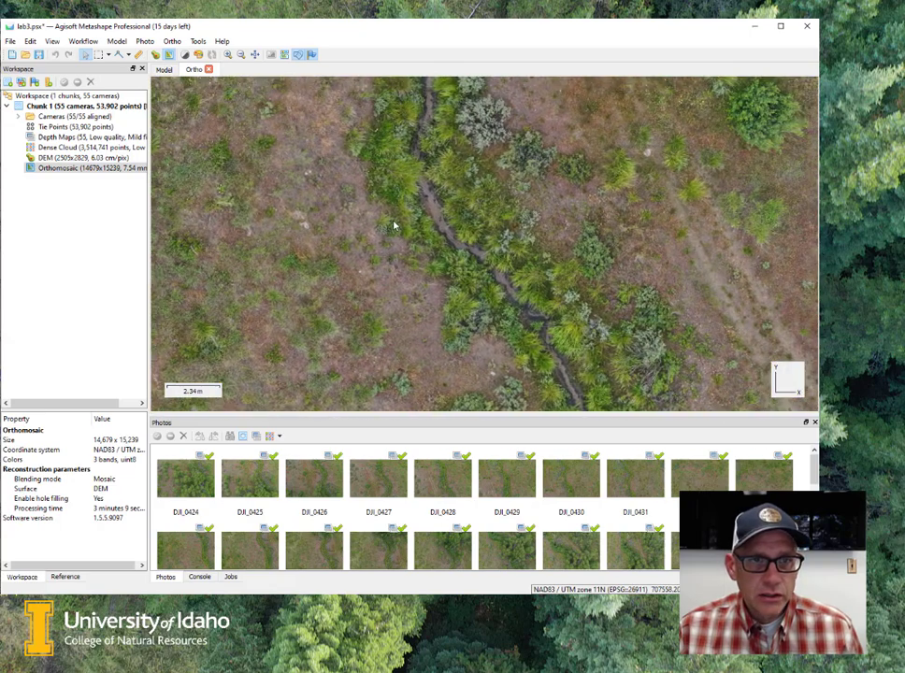
scroll(393, 224, "down", 2)
left_click_drag(390, 136, 433, 323)
scroll(537, 177, "up", 1)
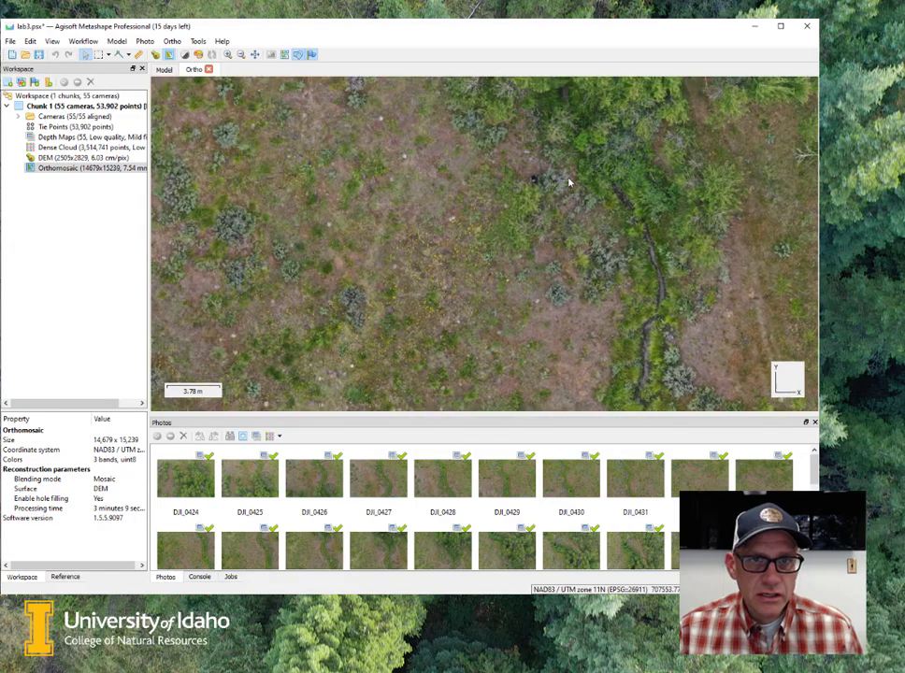
scroll(565, 182, "up", 1)
scroll(565, 183, "down", 4)
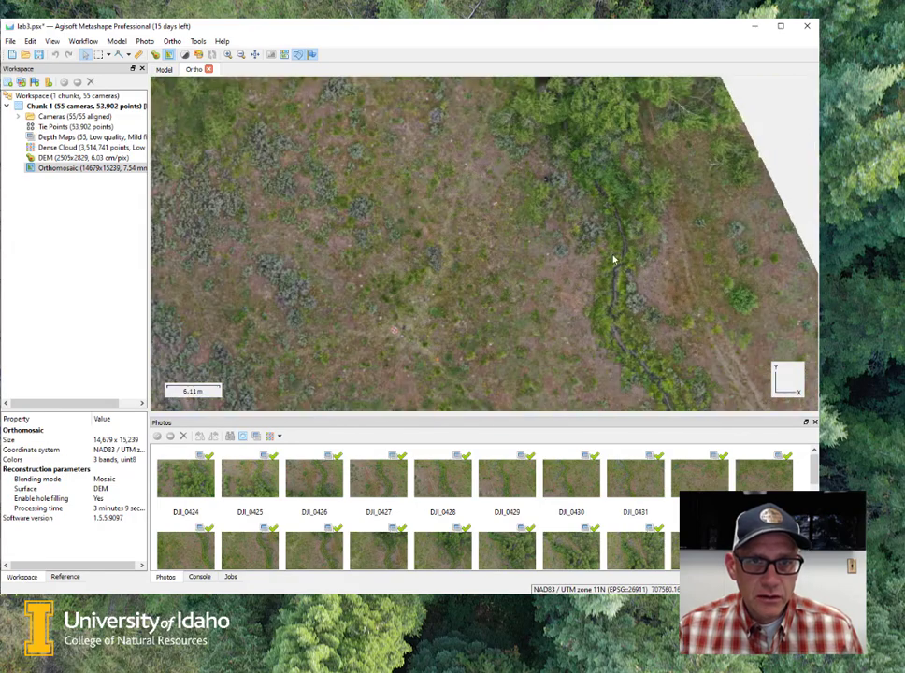
left_click_drag(560, 327, 566, 227)
scroll(484, 213, "down", 2)
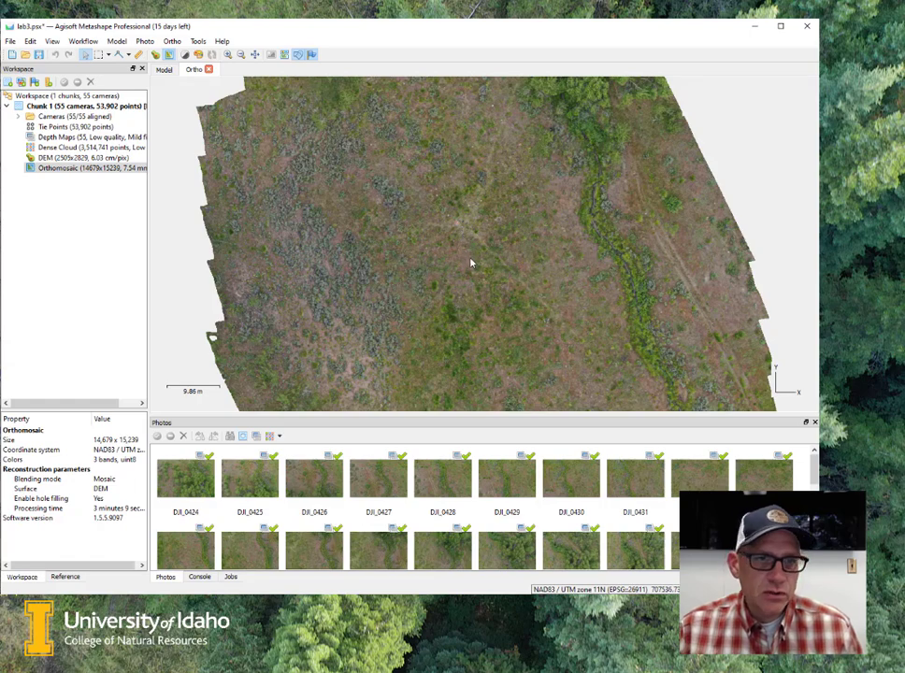
left_click_drag(482, 251, 489, 290)
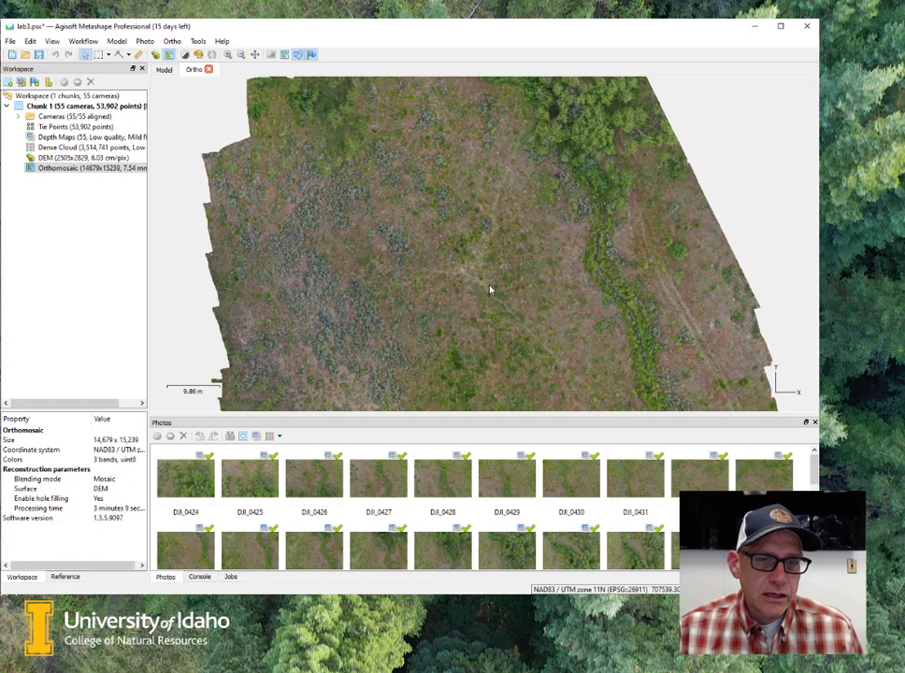
Generate a processing report with a title and the description 'Processing Report'
left_click(10, 43)
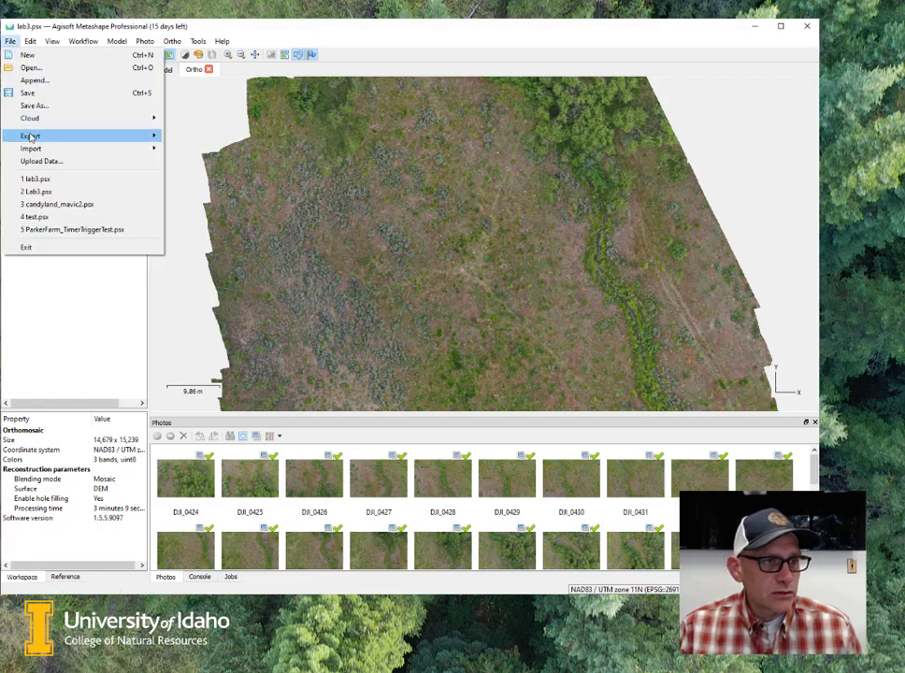
mouse_move(30, 138)
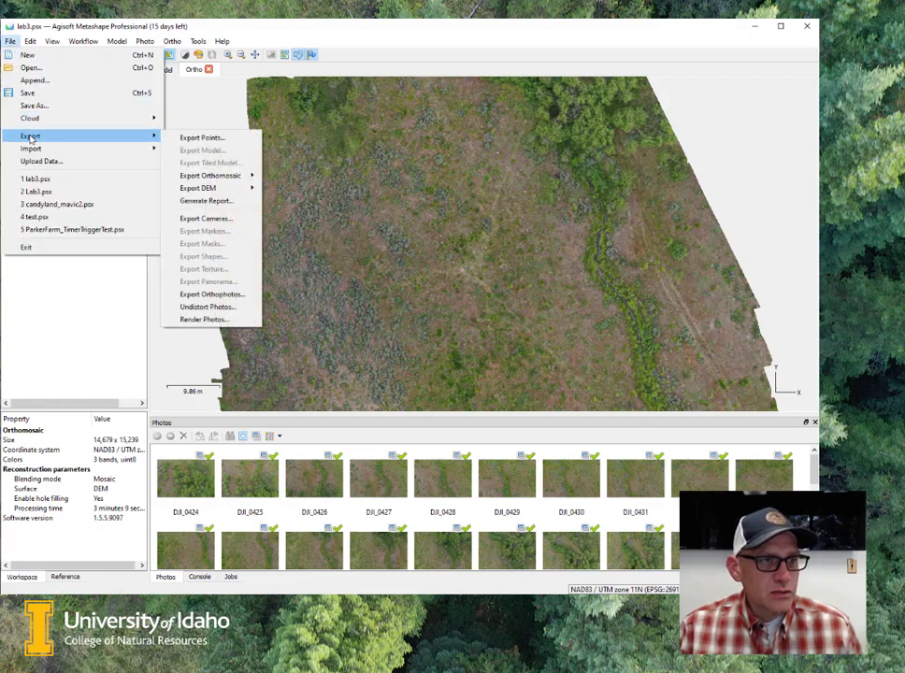
left_click(190, 201)
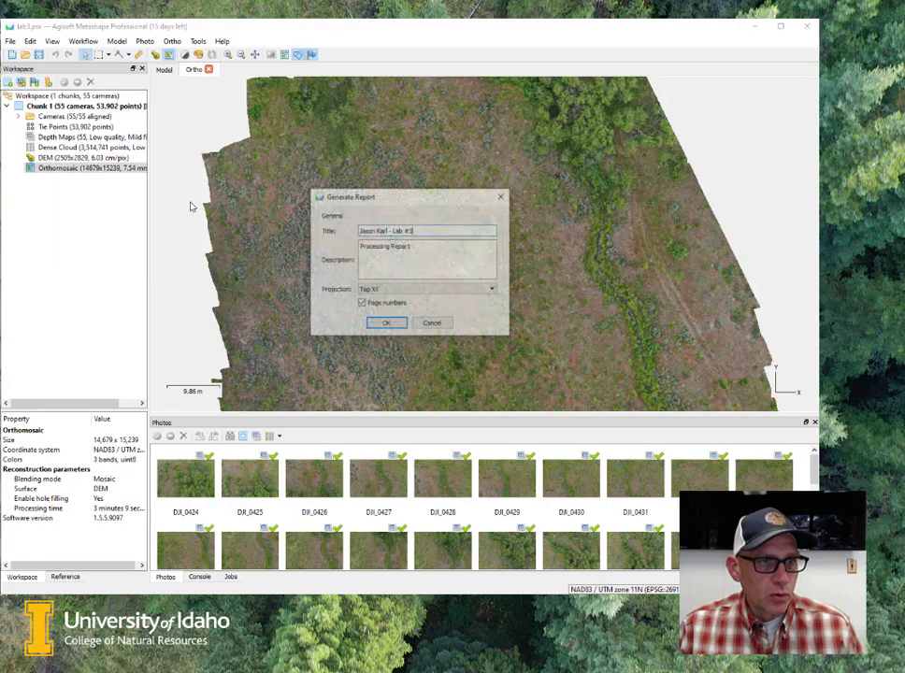
left_click(364, 231)
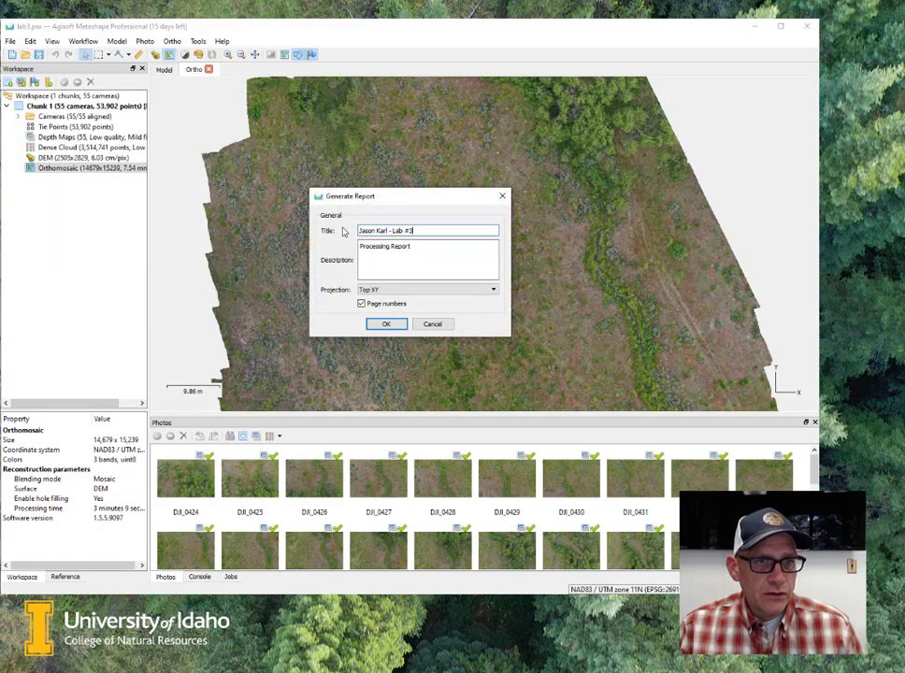
left_click(425, 249)
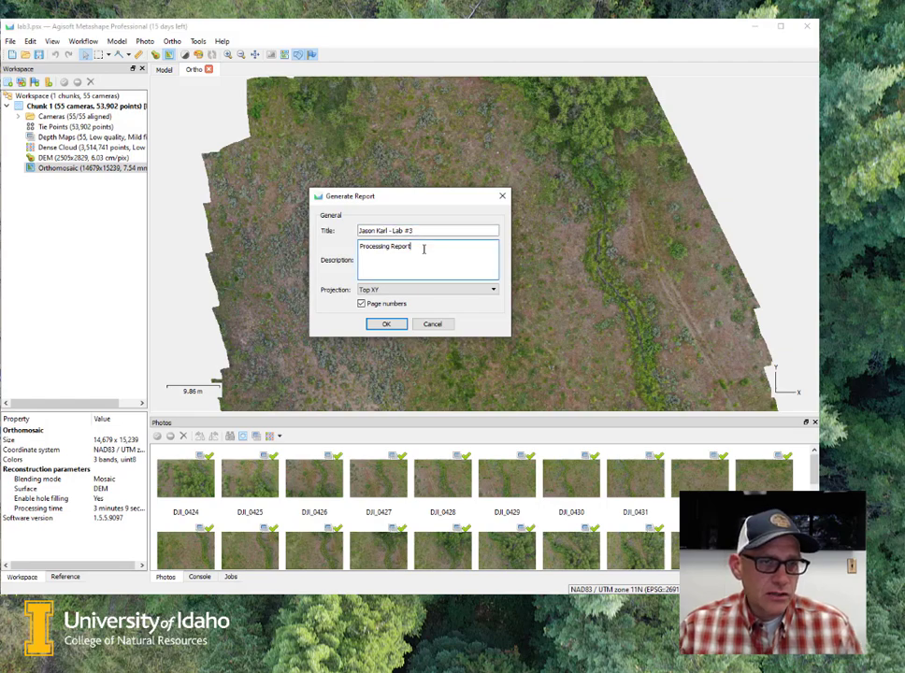
left_click(386, 324)
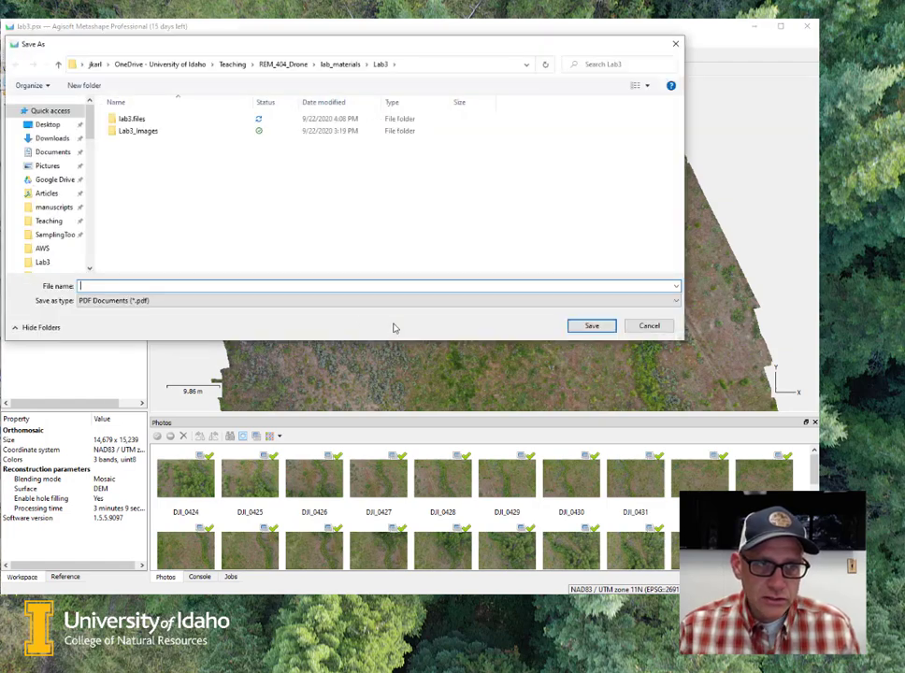
Save the report PDF in the Lab3 folder
left_click_drag(301, 42, 336, 55)
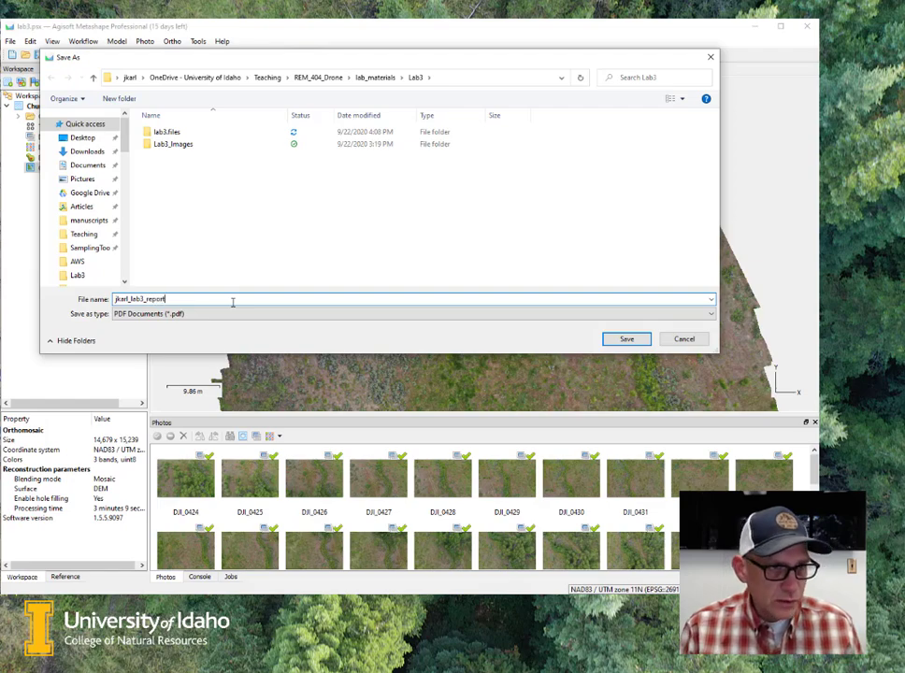
key("Return")
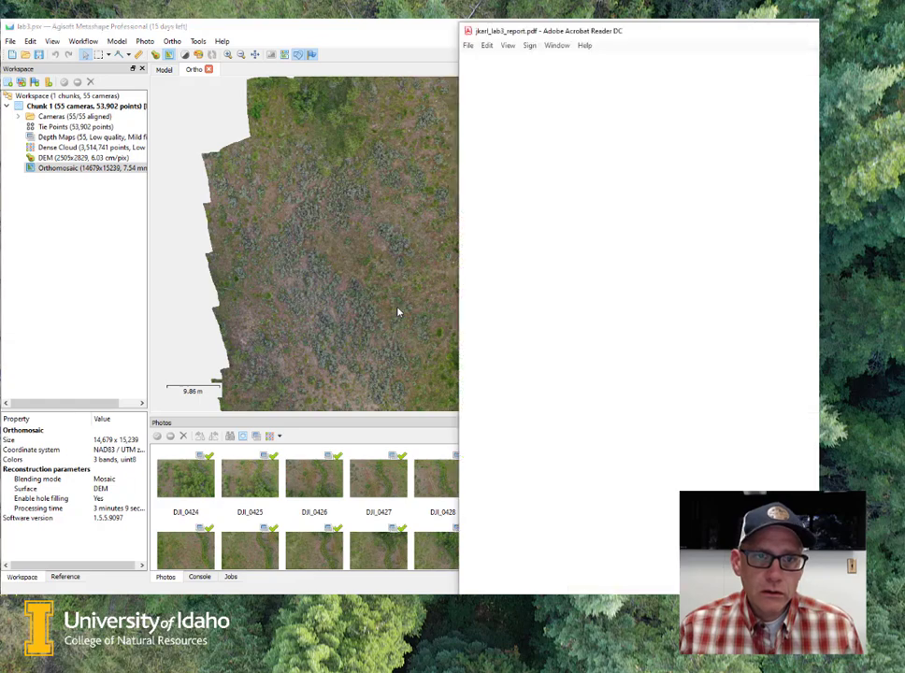
Maximize Acrobat and scroll down to the report's page 2, Survey Data
double_click(612, 35)
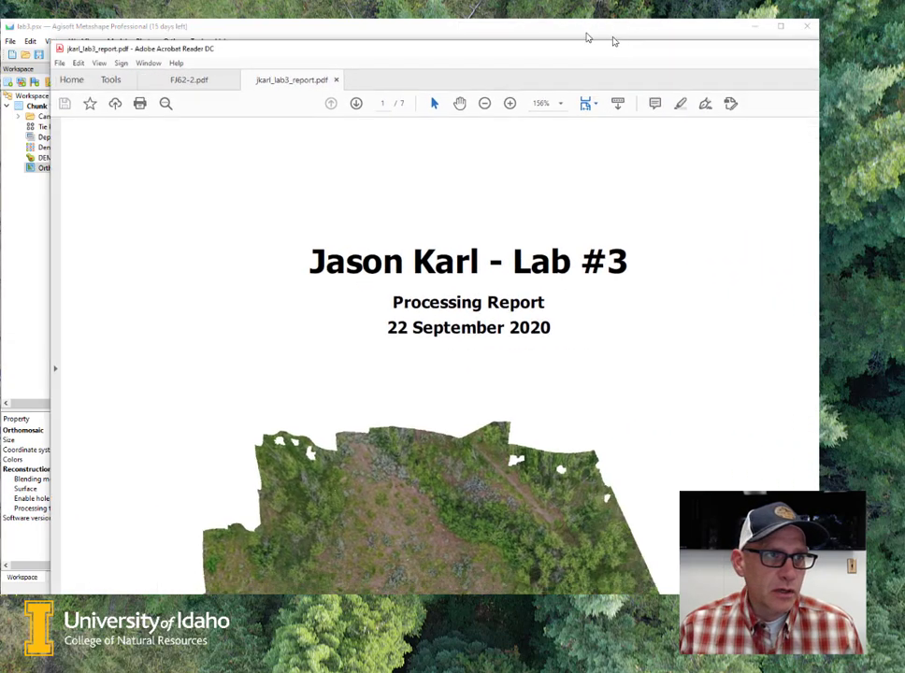
left_click_drag(565, 27, 615, 31)
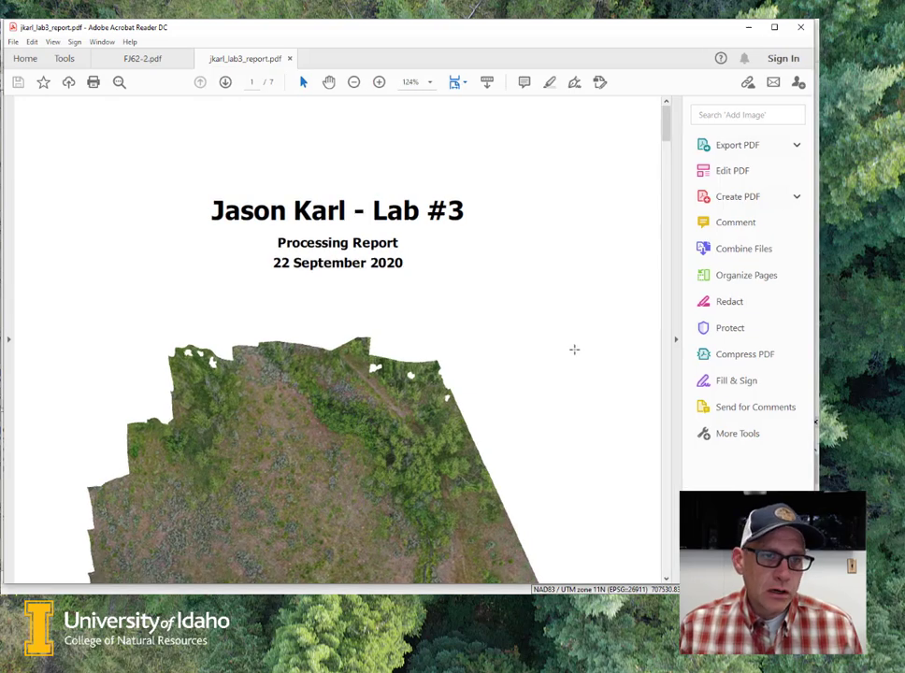
scroll(573, 348, "down", 3)
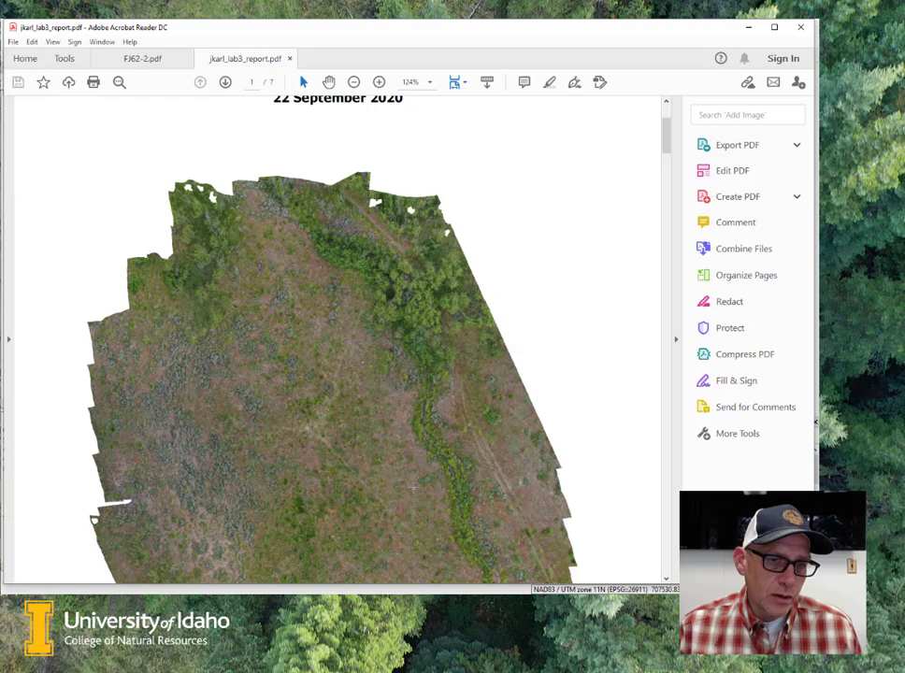
scroll(315, 412, "down", 2)
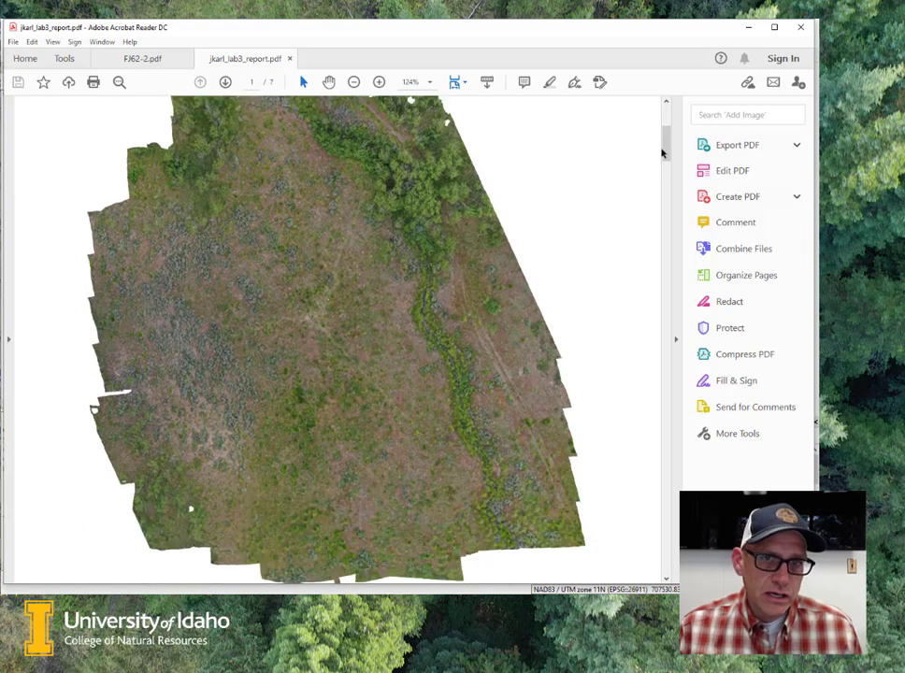
left_click_drag(663, 152, 669, 207)
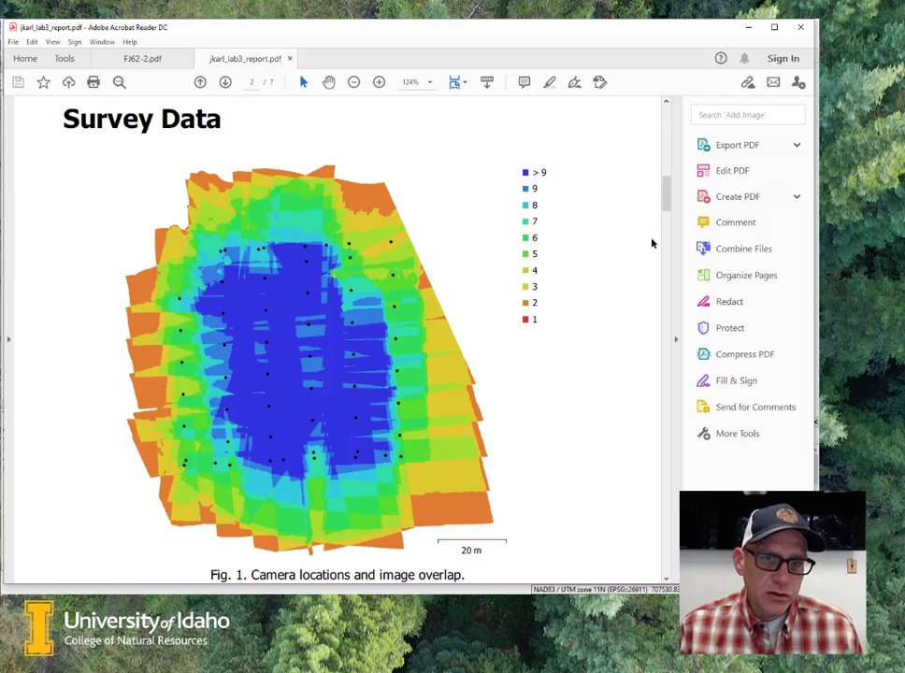
Scroll through the Camera Locations and DEM pages, then back to the page 1 orthomosaic
left_click_drag(666, 208, 672, 343)
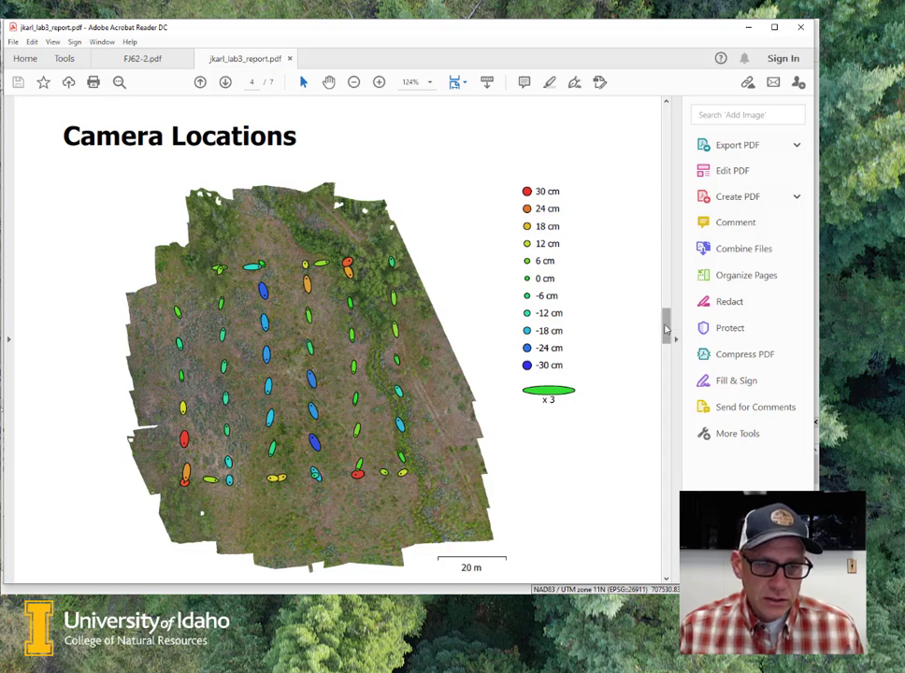
left_click_drag(666, 327, 664, 133)
scroll(596, 236, "down", 4)
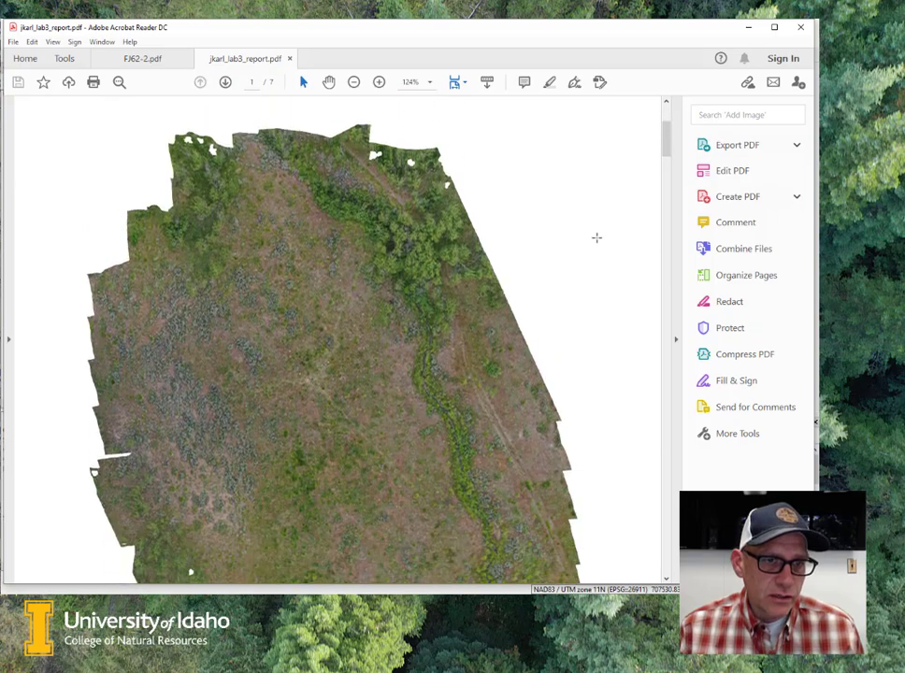
scroll(596, 237, "up", 1)
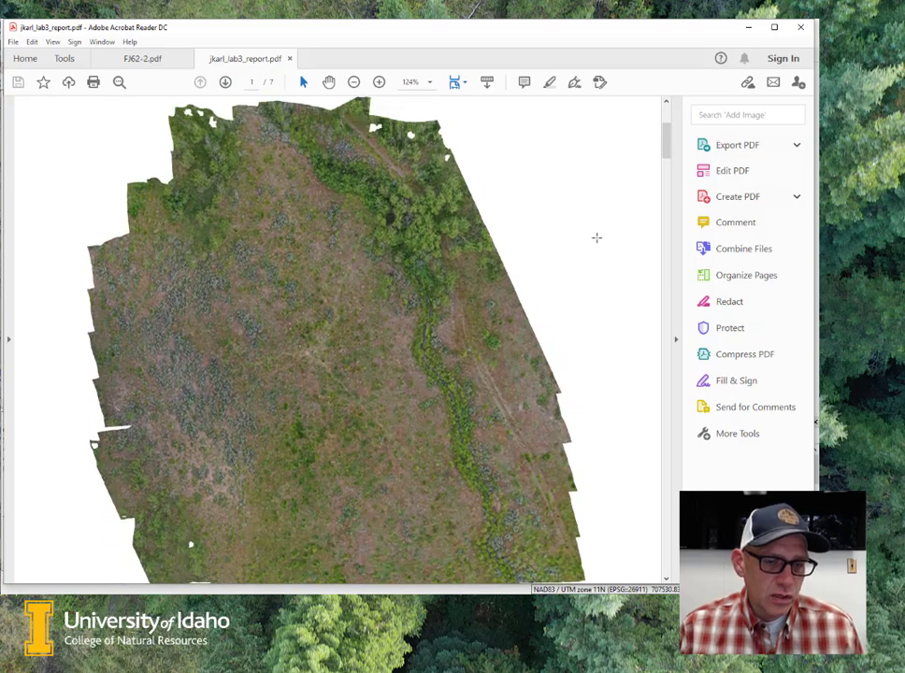